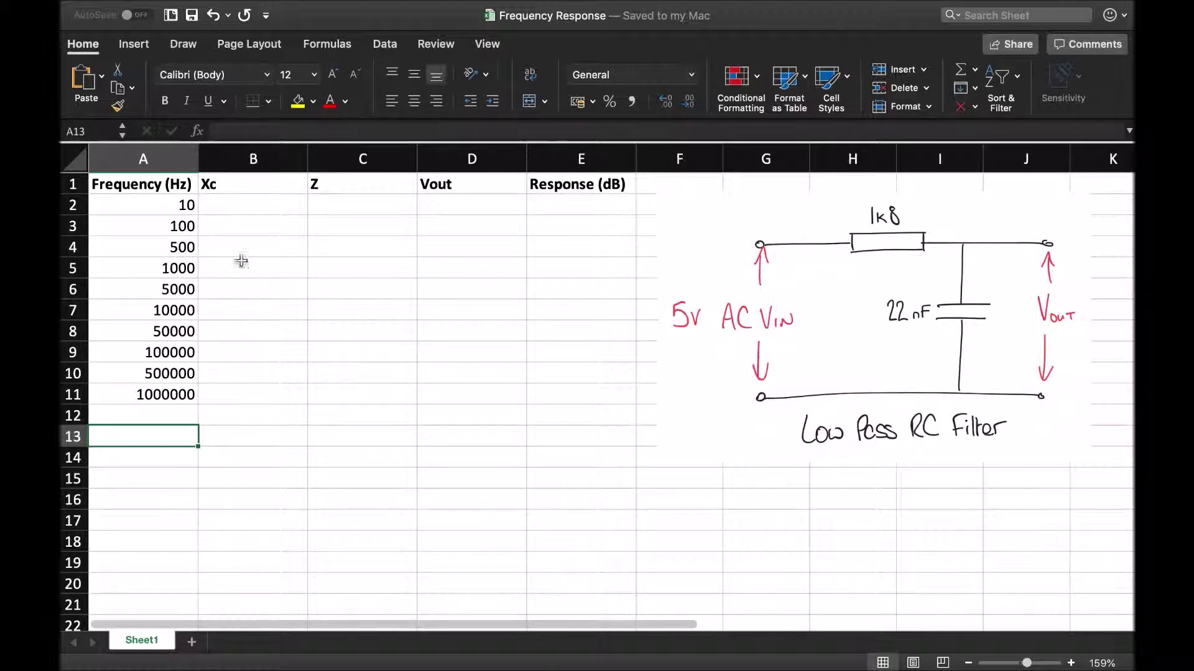
Enter the capacitive reactance formula =1/(2*PI()*A2*22*10^-9) in B2 and fill it down through B11
left_click(242, 206)
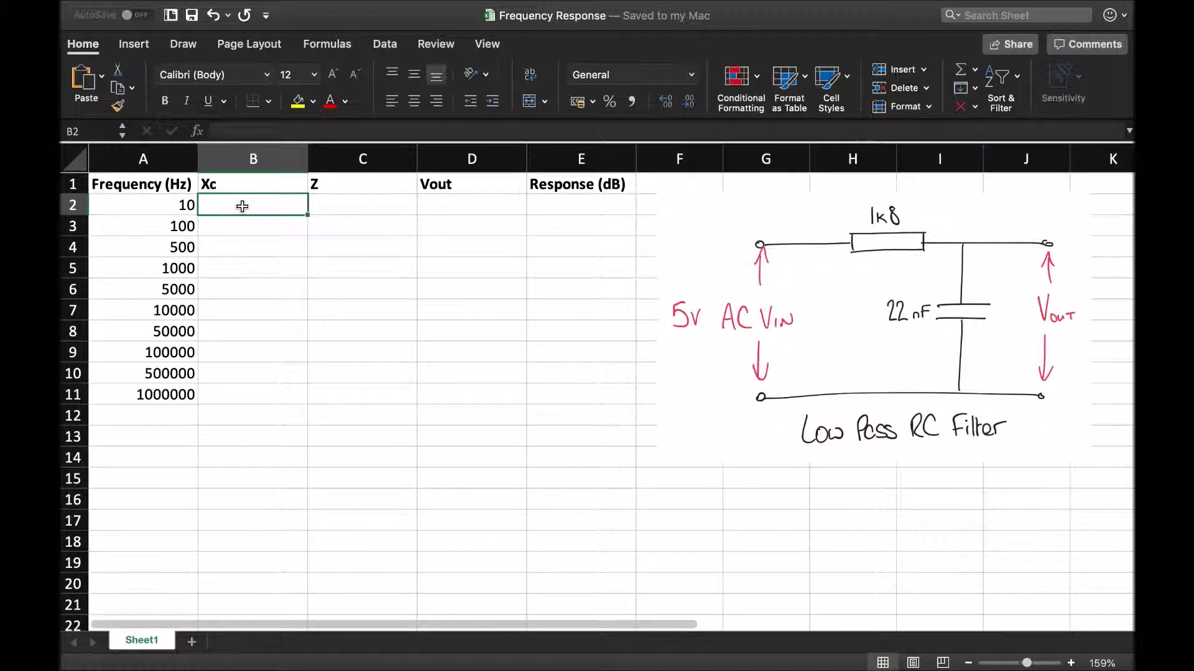
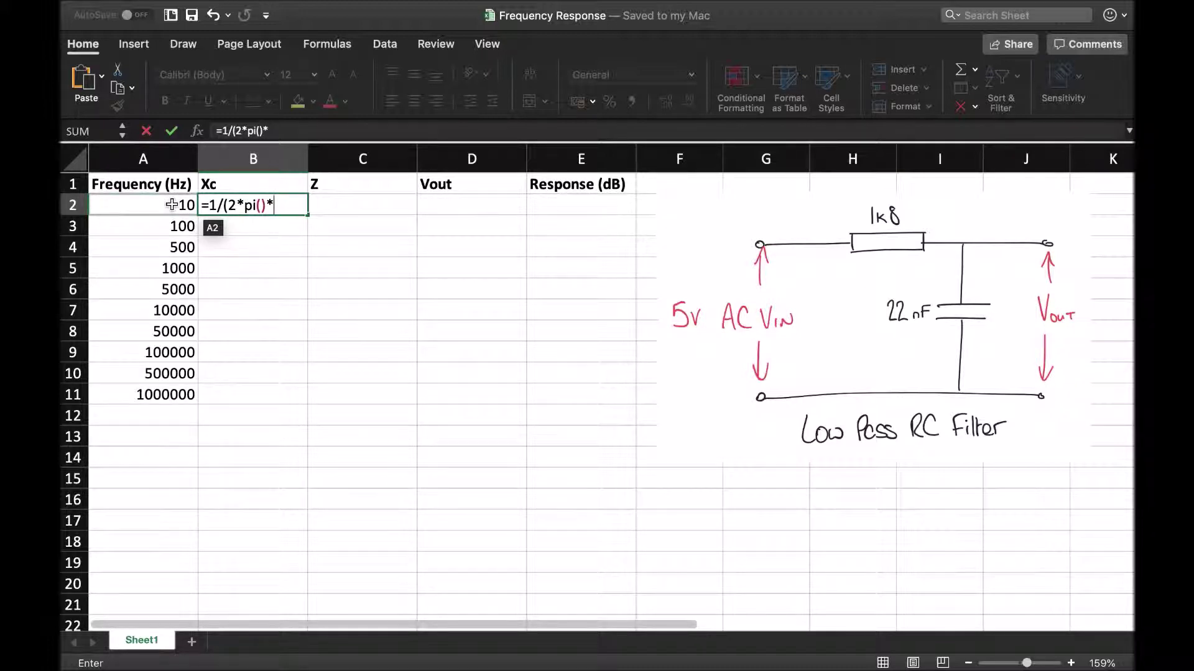
left_click(172, 204)
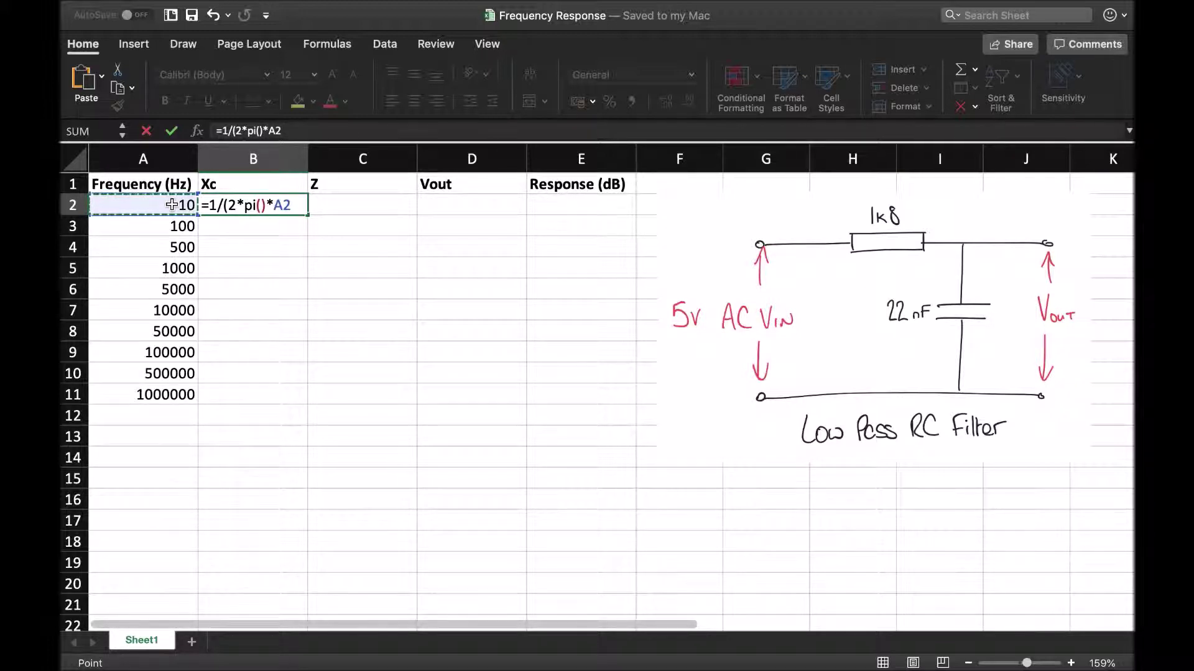
type("*")
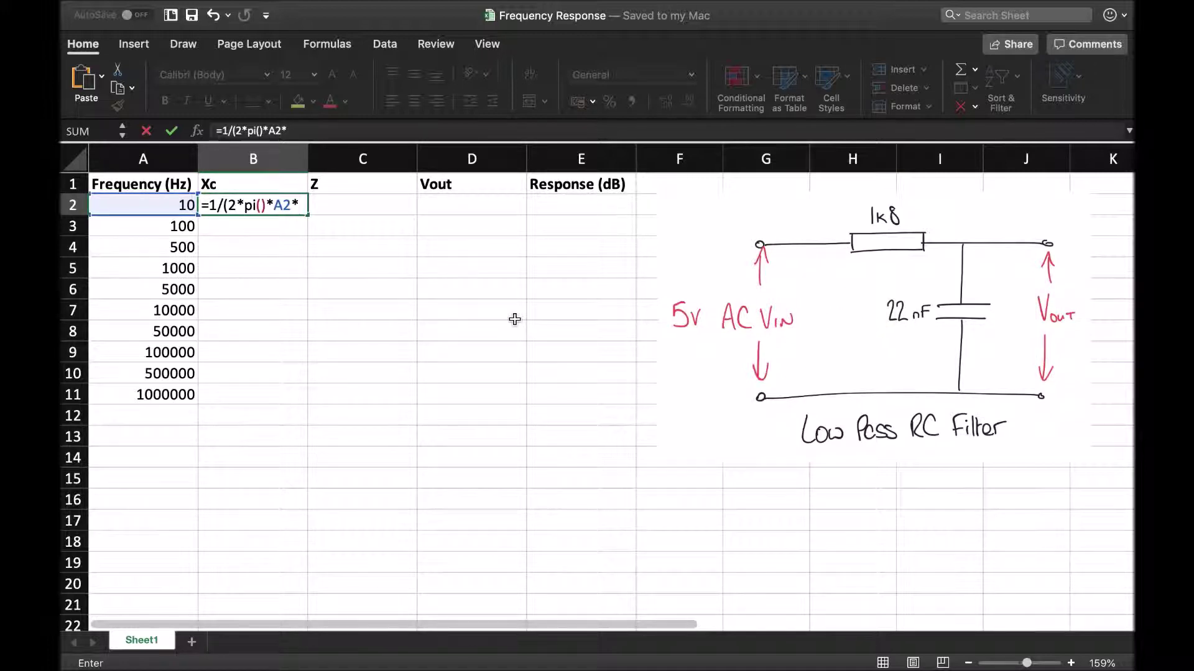
type("22*10^-9)")
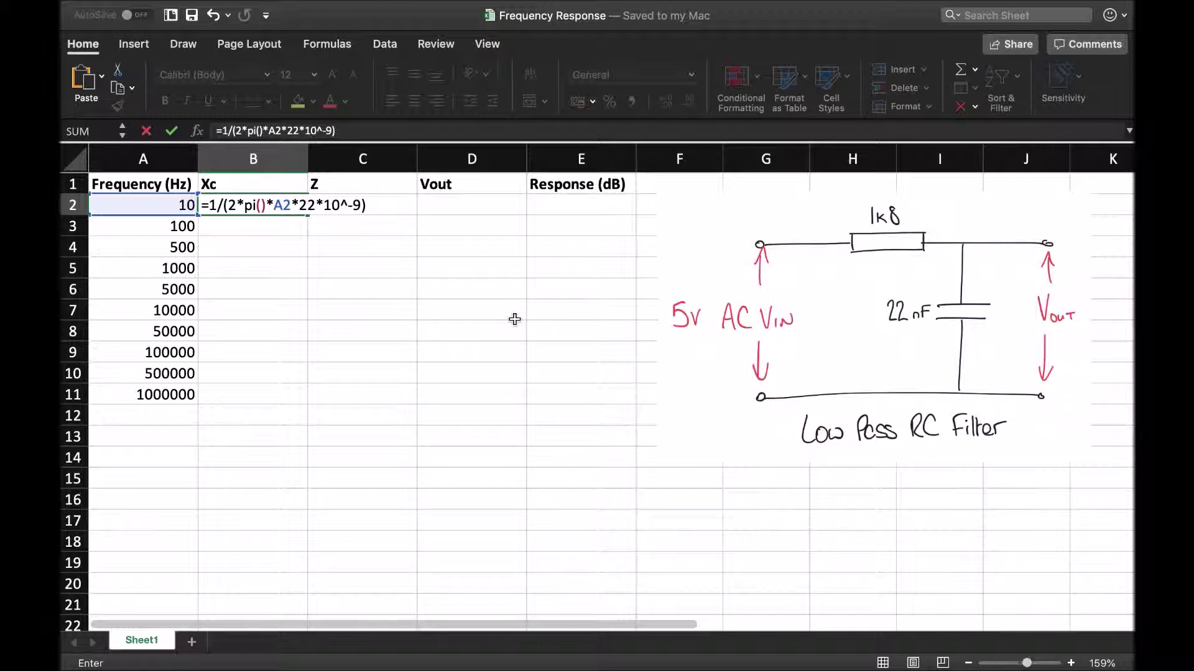
key("Return")
left_click(277, 209)
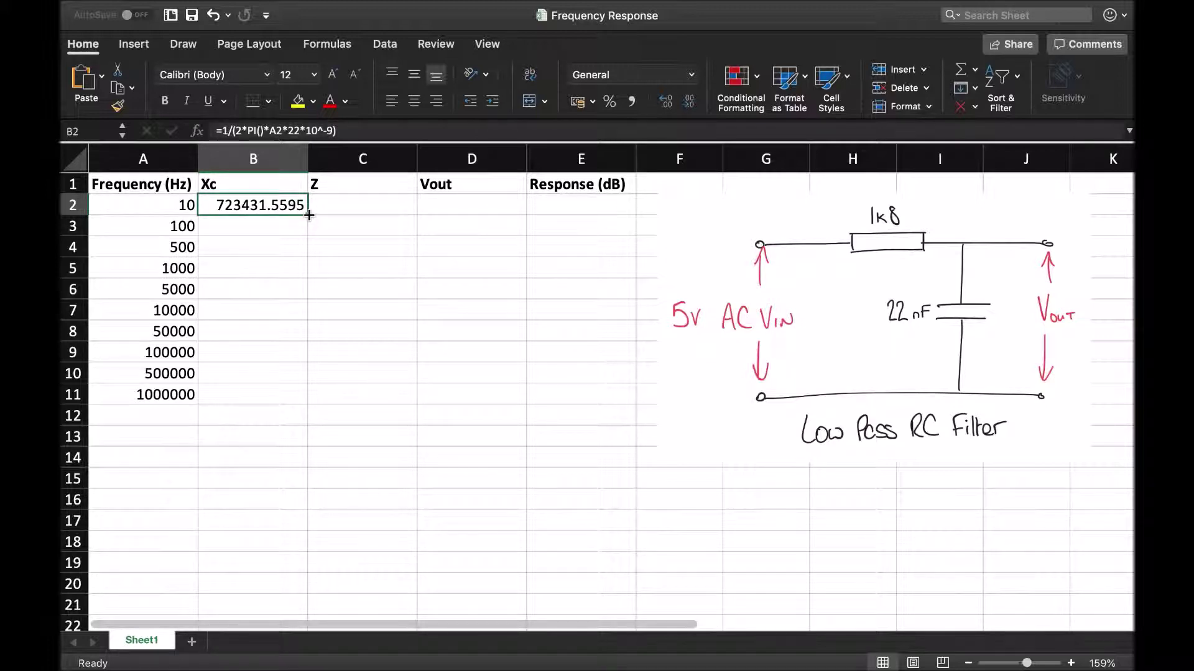
left_click_drag(309, 215, 304, 399)
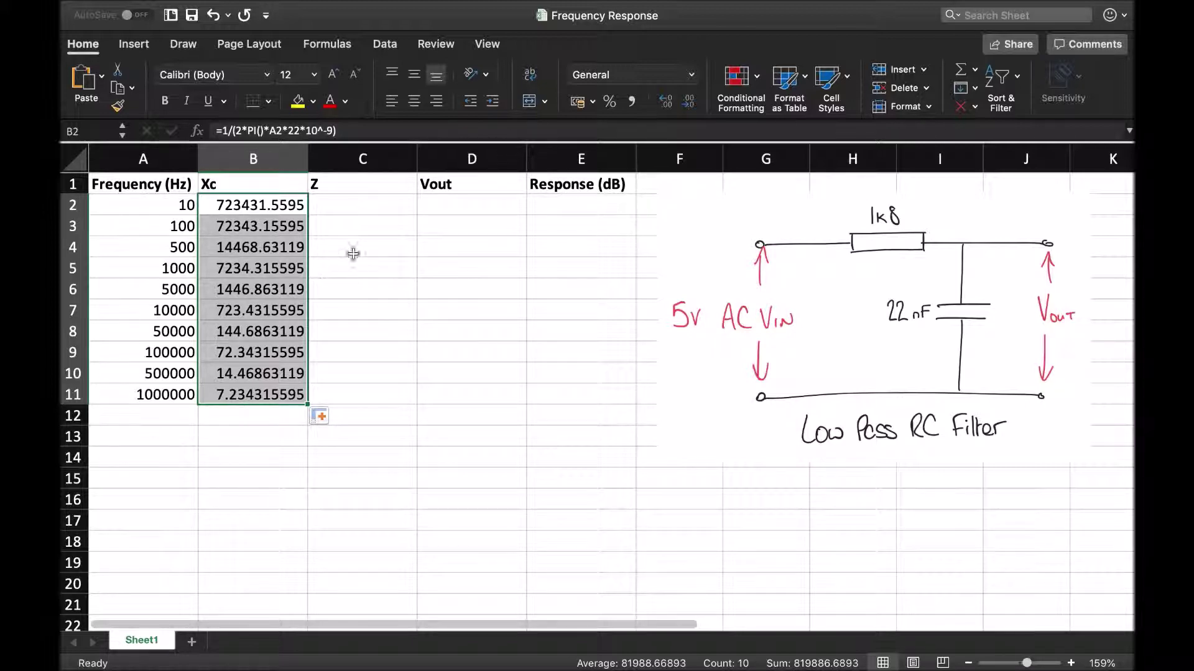
Enter the impedance formula =SQRT(1800^2+B2^2) in C2 and fill it down through C11
left_click(361, 209)
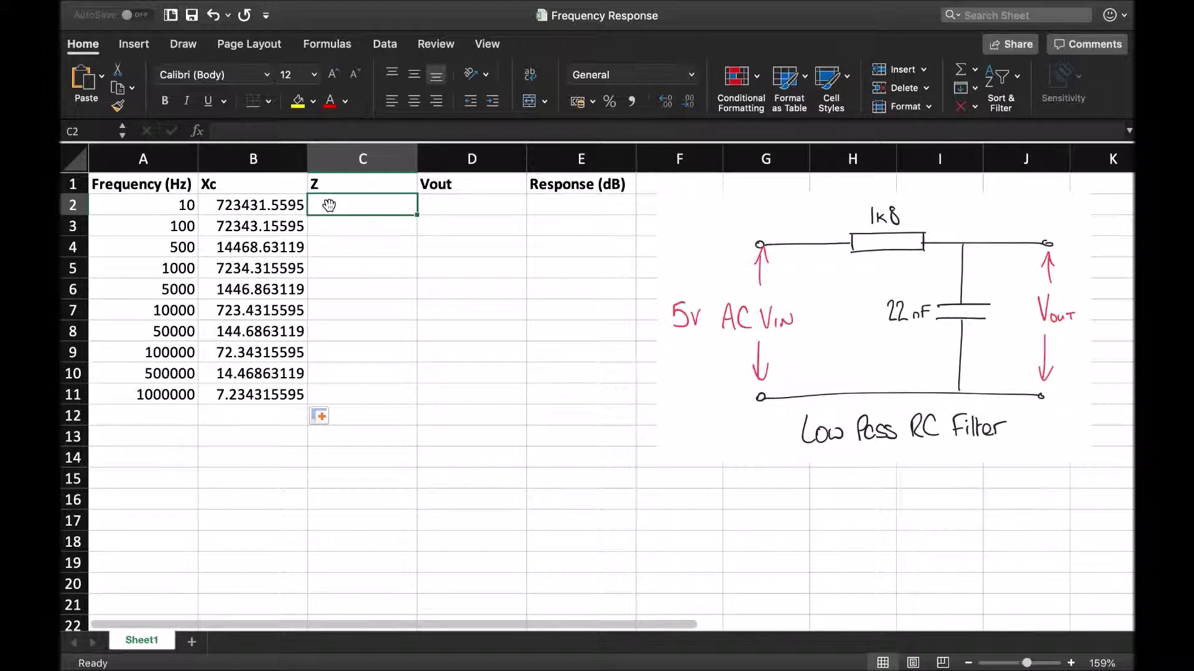
type("=")
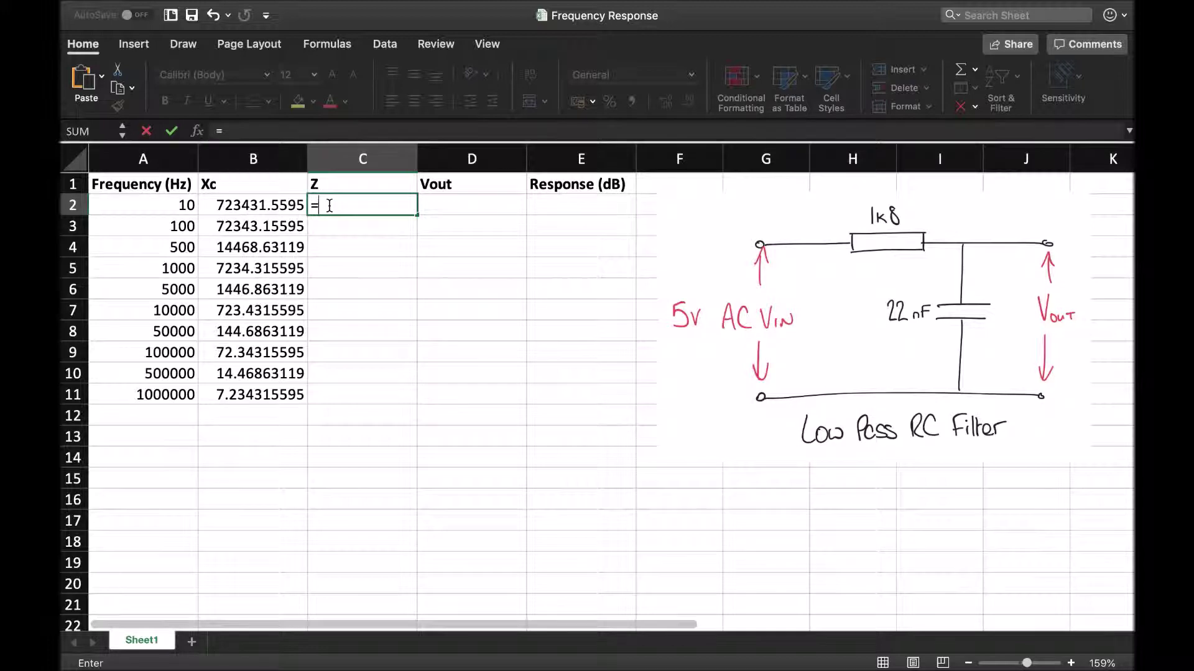
type("SQR")
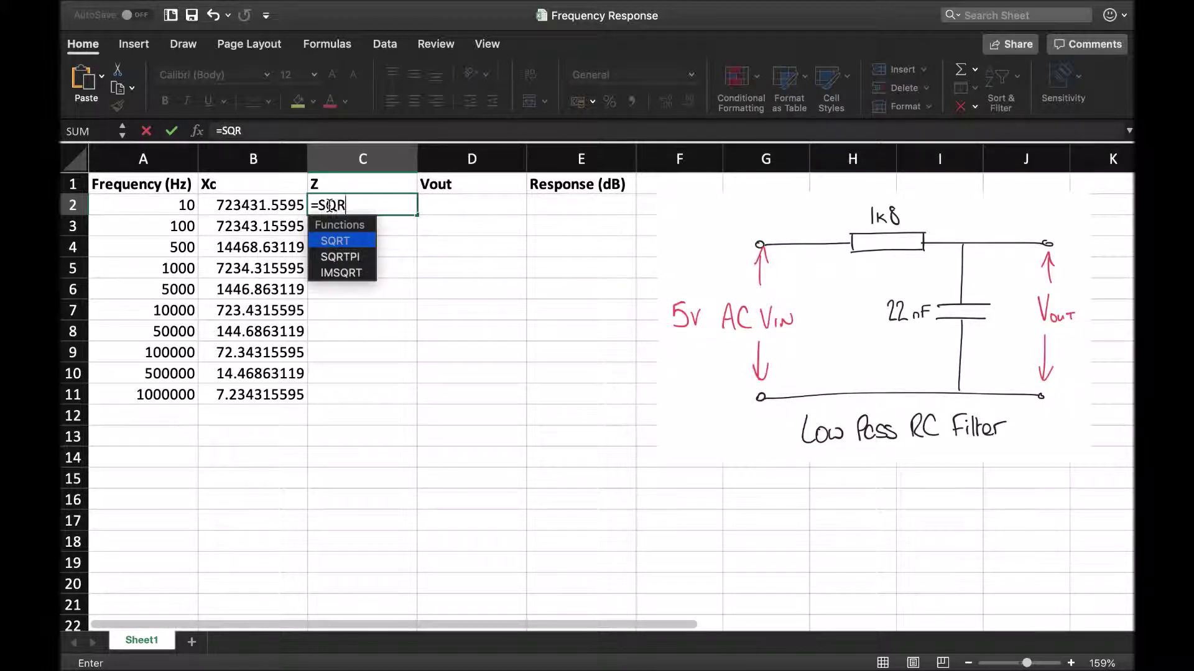
type("T(")
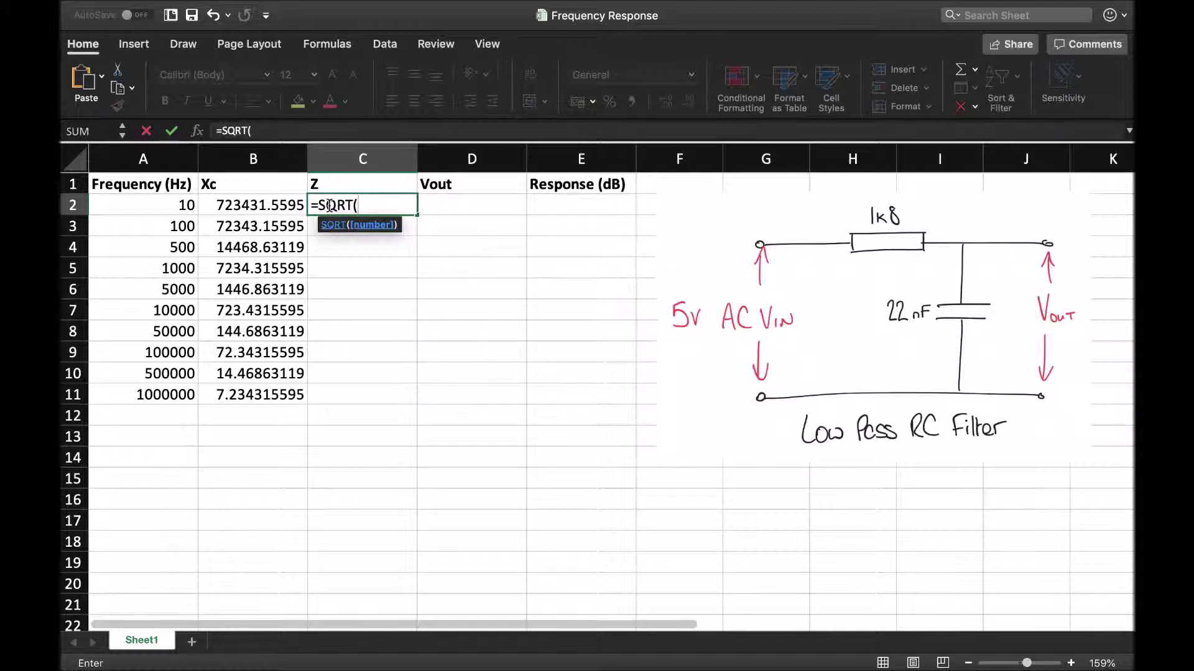
type("1800^2+")
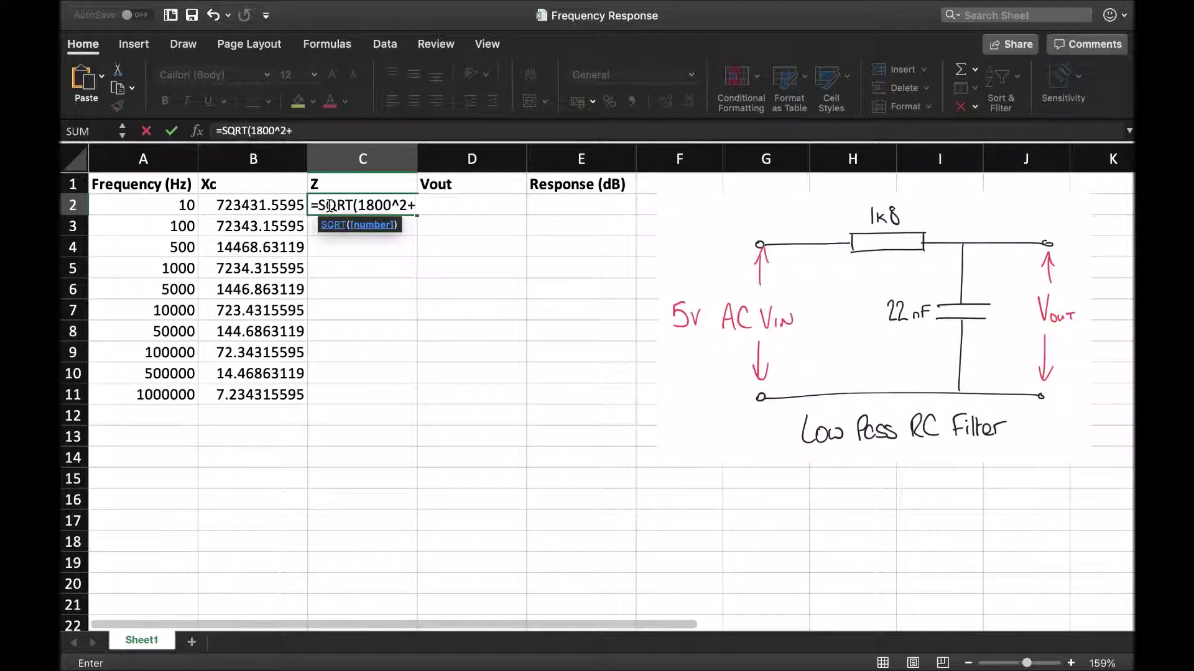
left_click(242, 205)
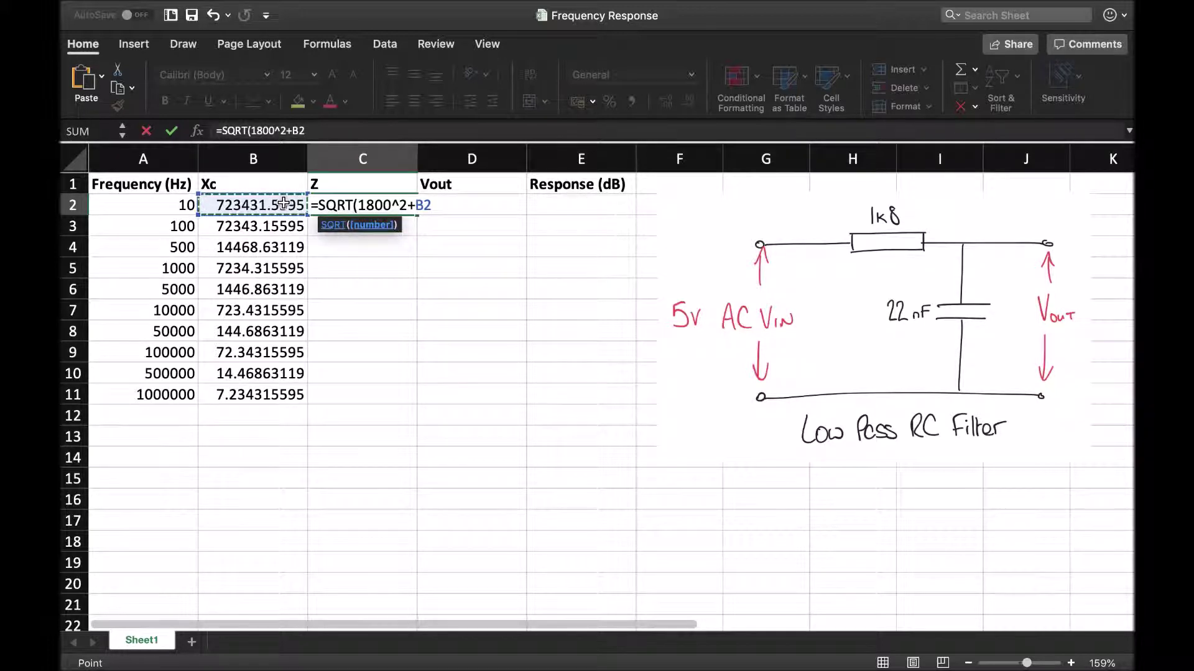
type("^2")
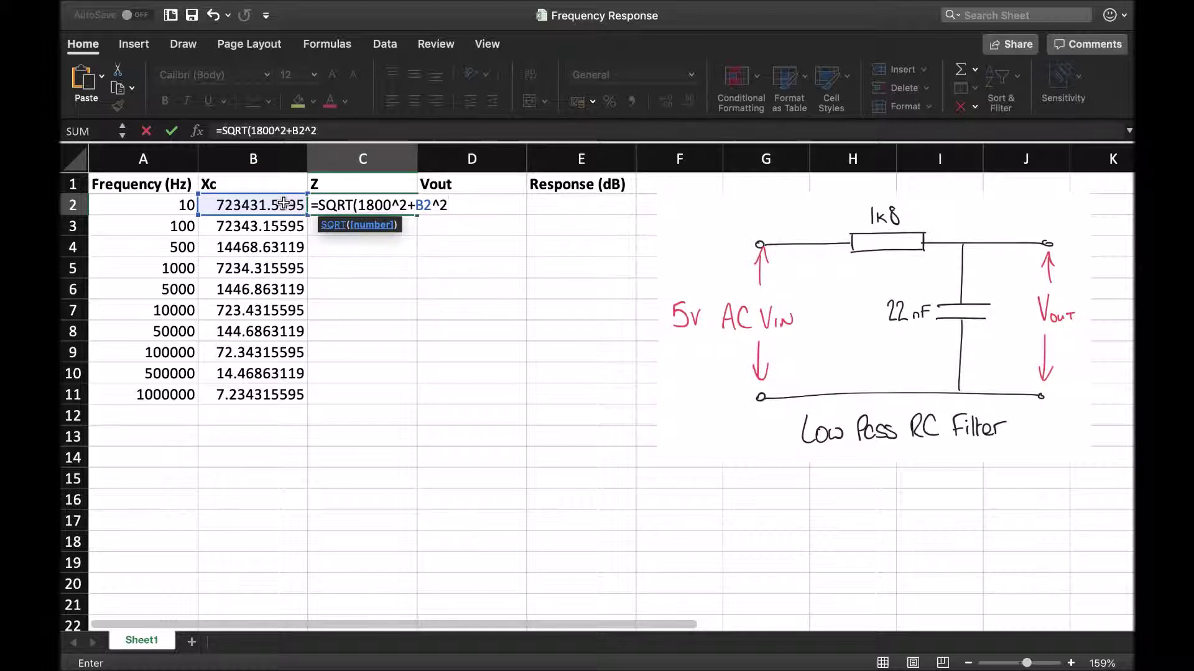
type(")")
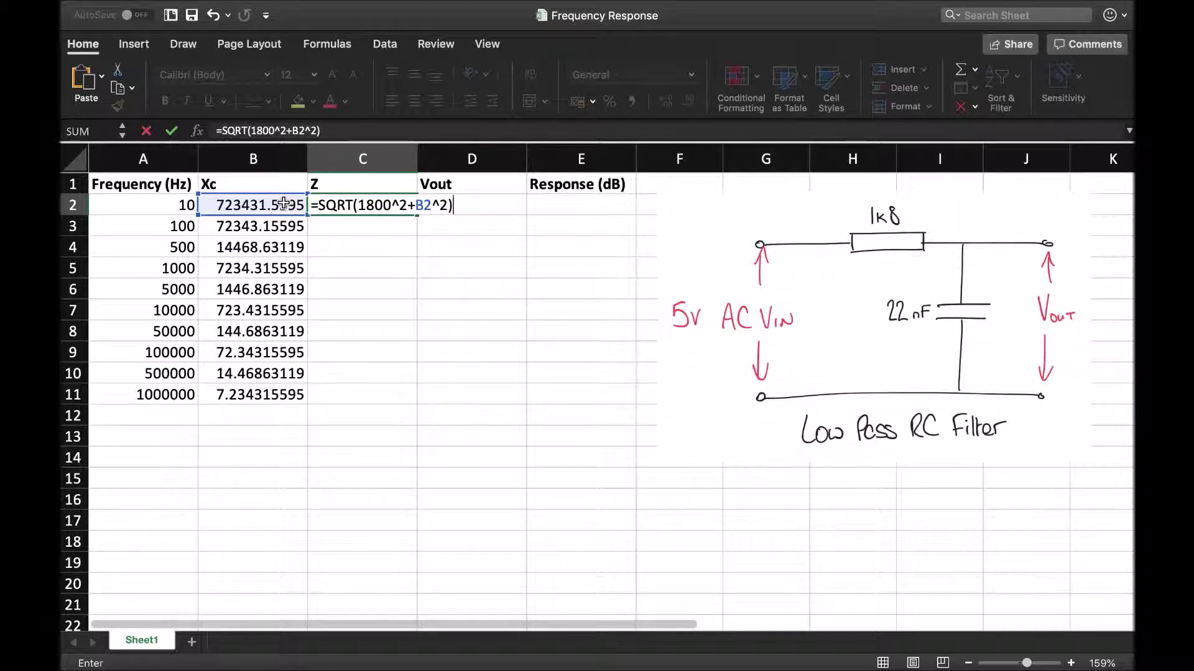
key("Return")
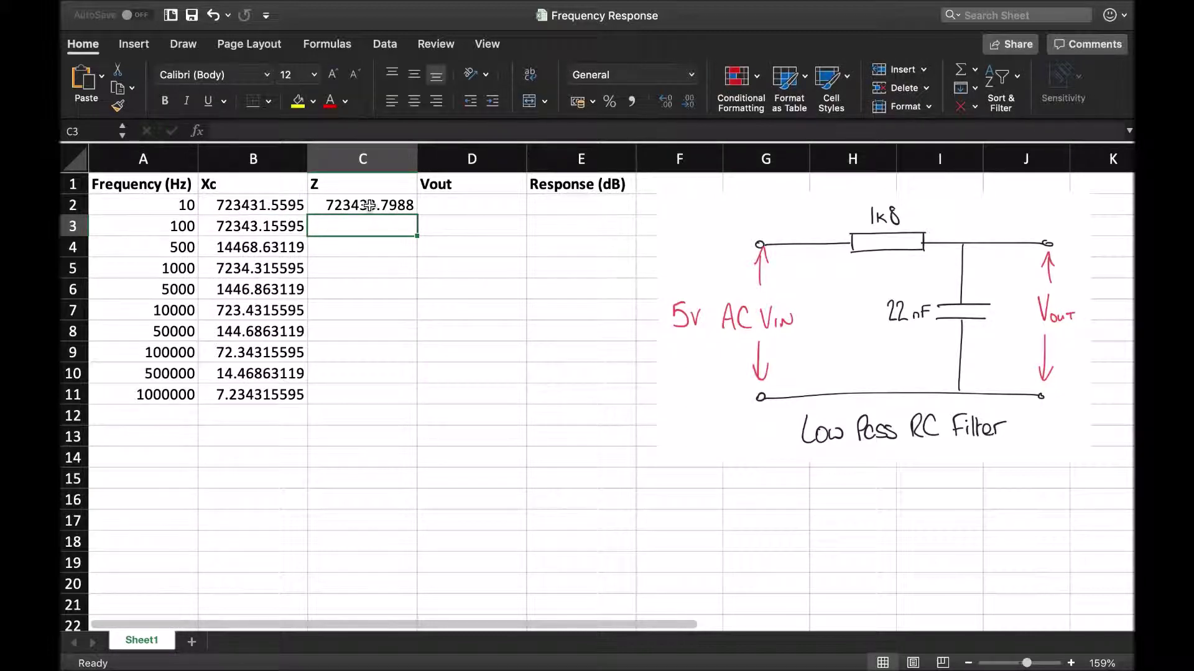
left_click(369, 205)
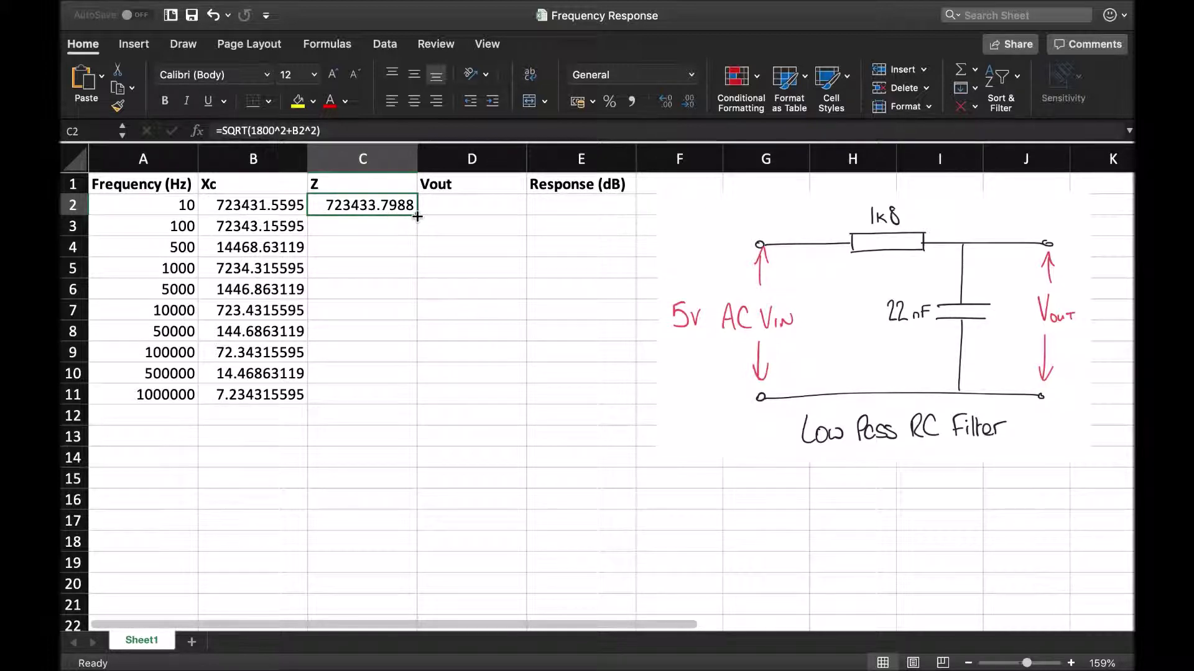
left_click_drag(416, 216, 401, 404)
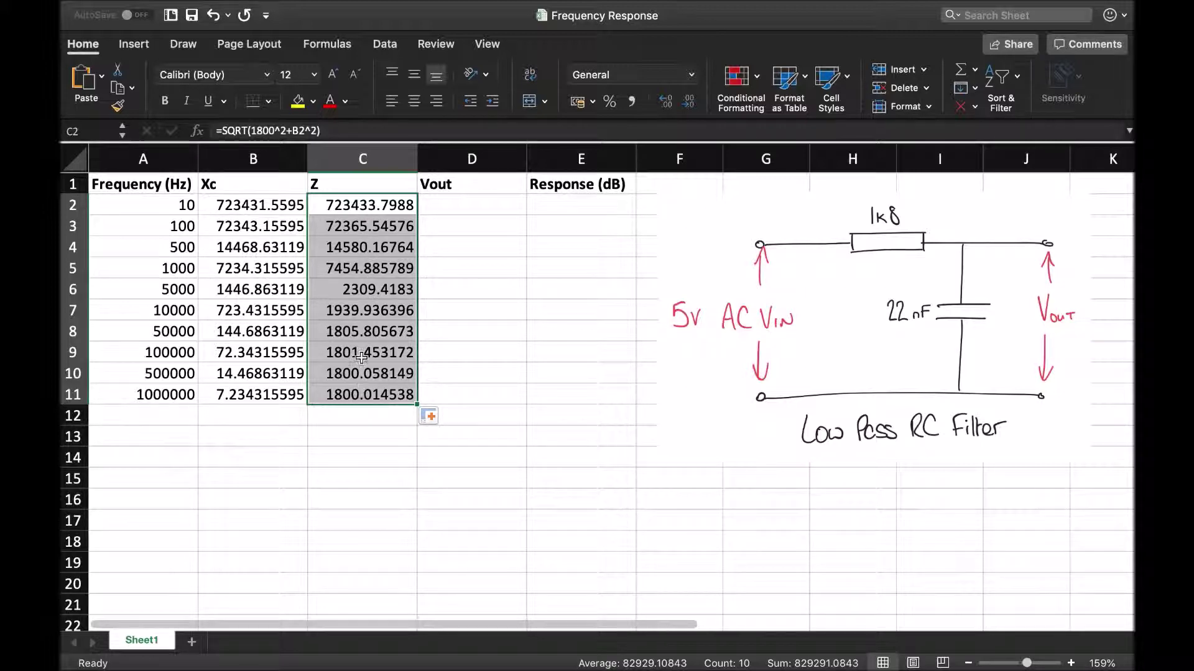
left_click(489, 209)
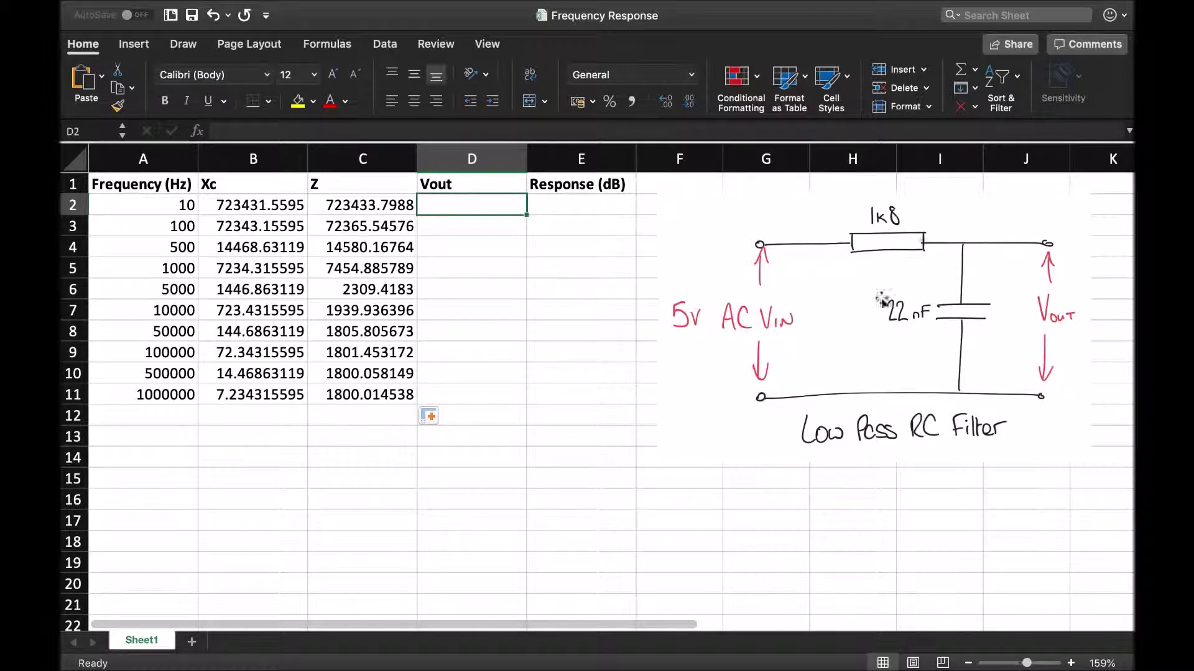
double_click(439, 207)
type("=")
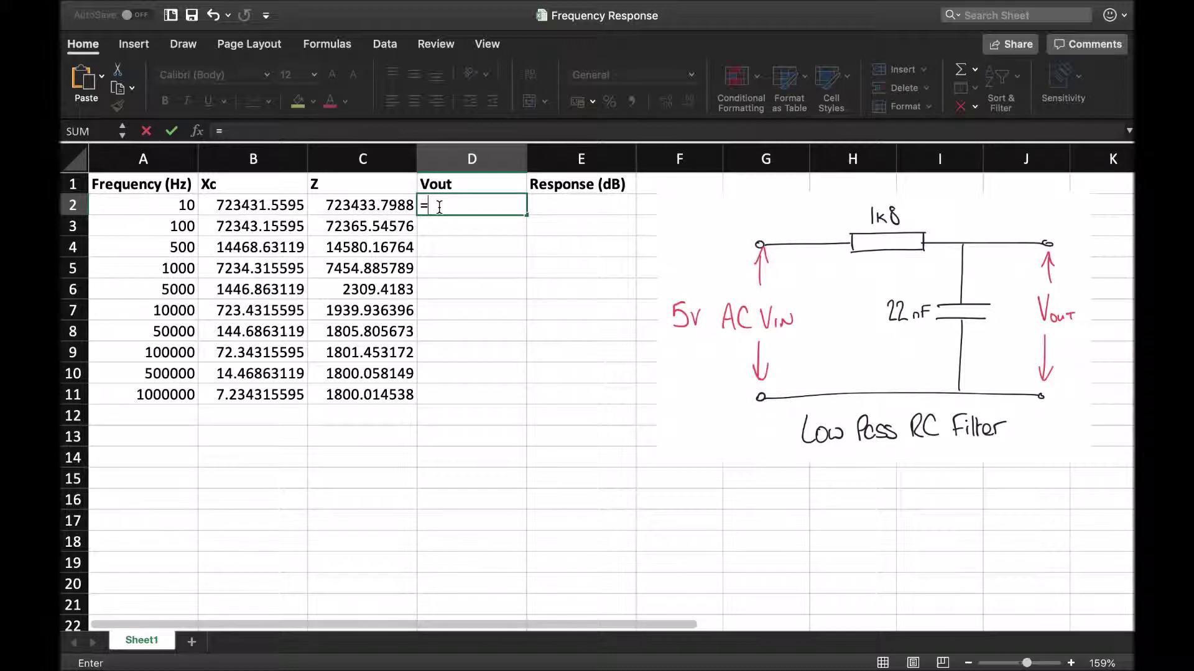
type("5*(")
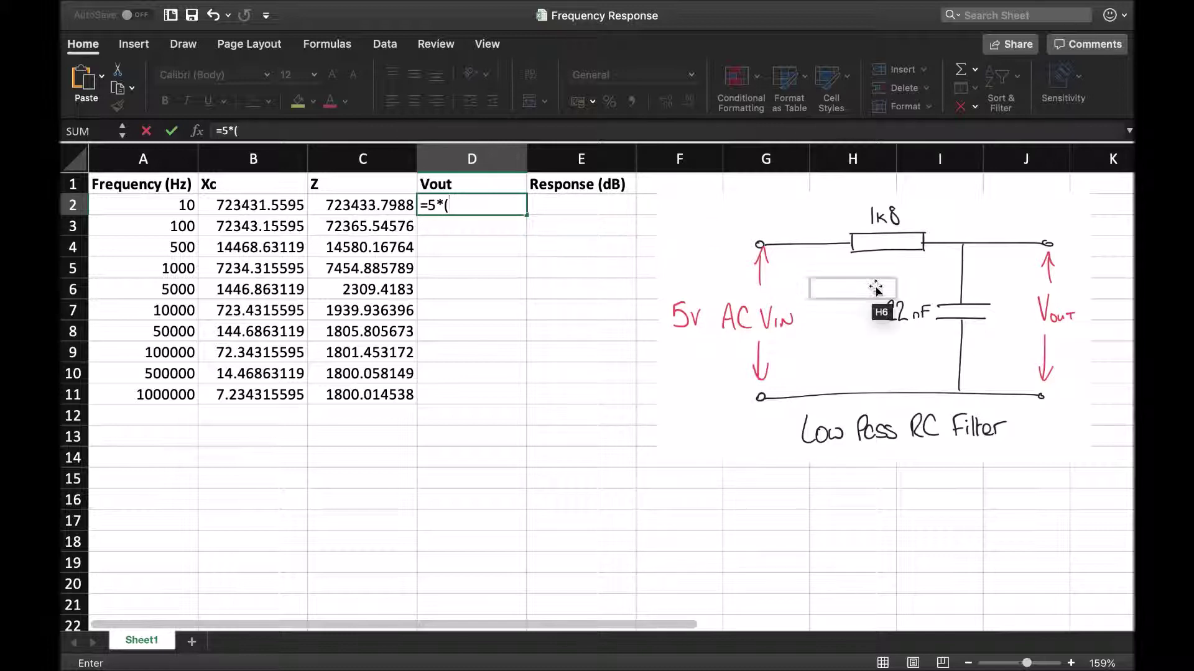
key("Return")
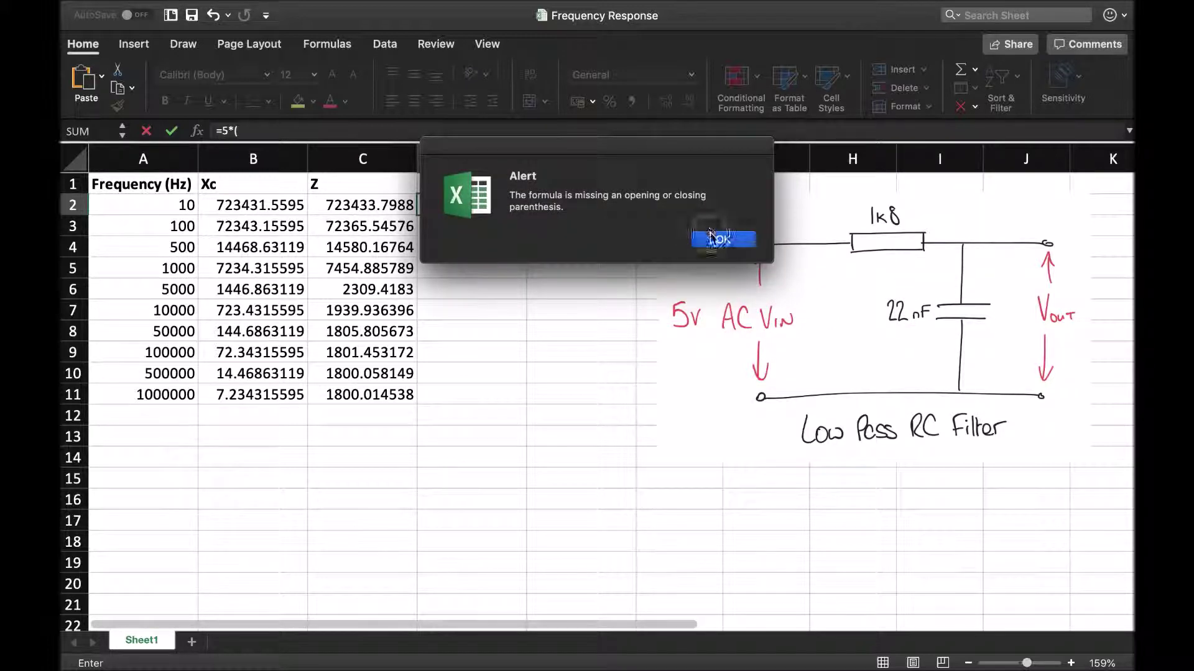
left_click(715, 239)
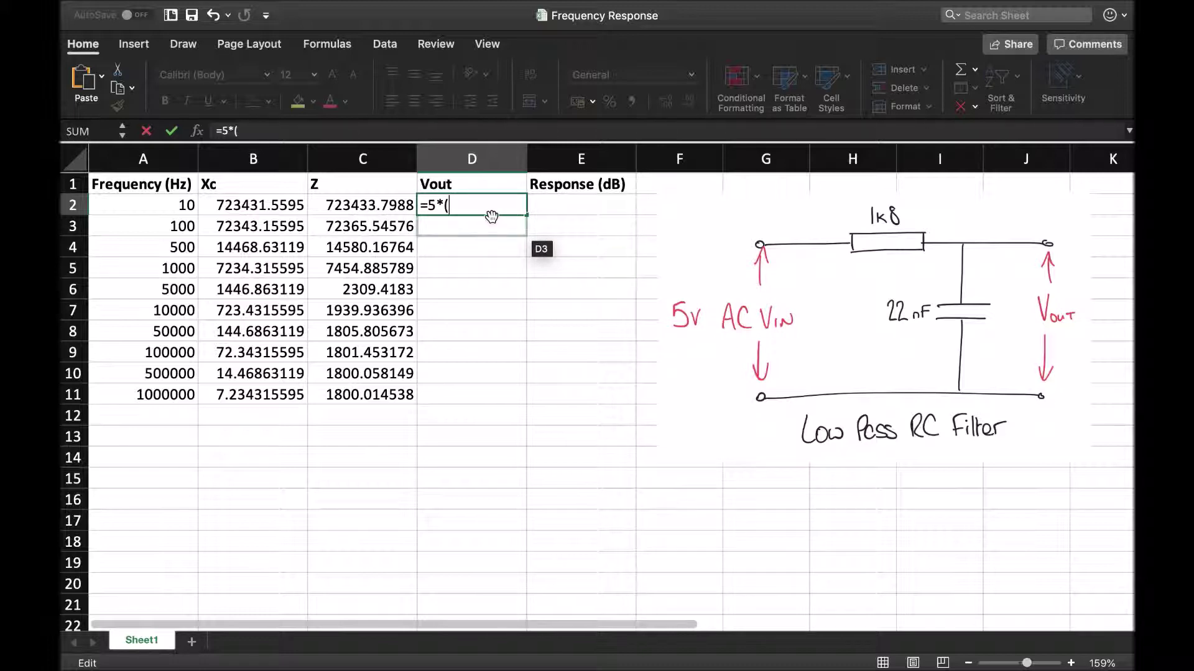
key("Escape")
Enter the output voltage formula =5*(B2/C2) in D2 and fill it down through D11
type("=5*")
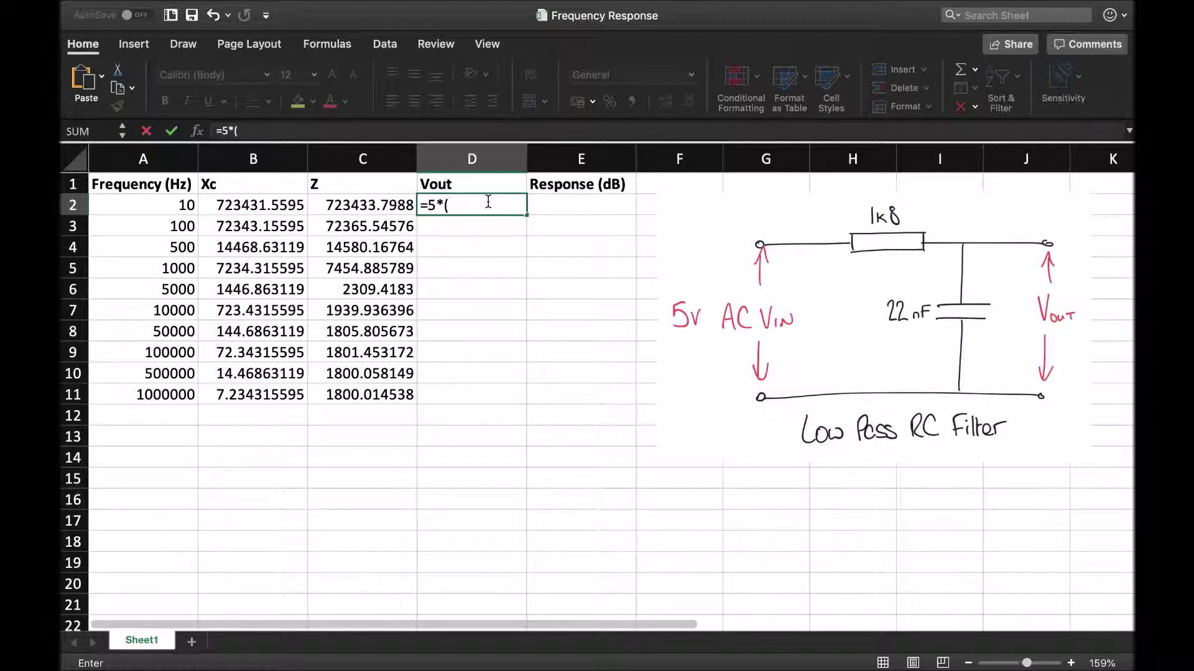
left_click(264, 208)
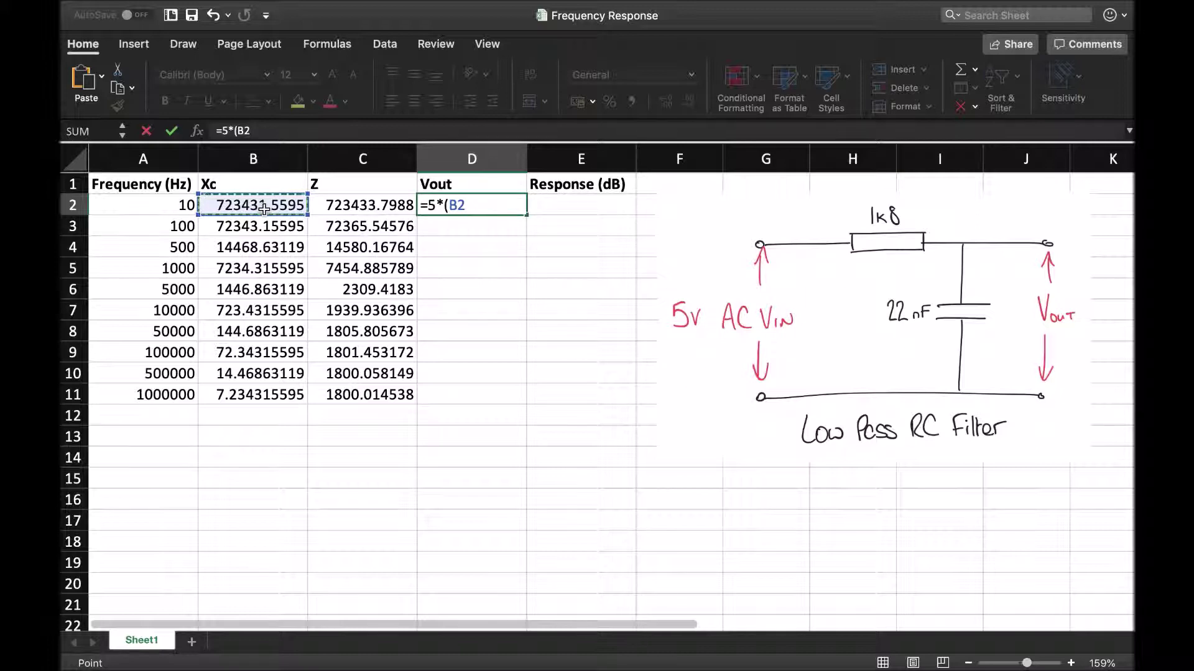
type("/")
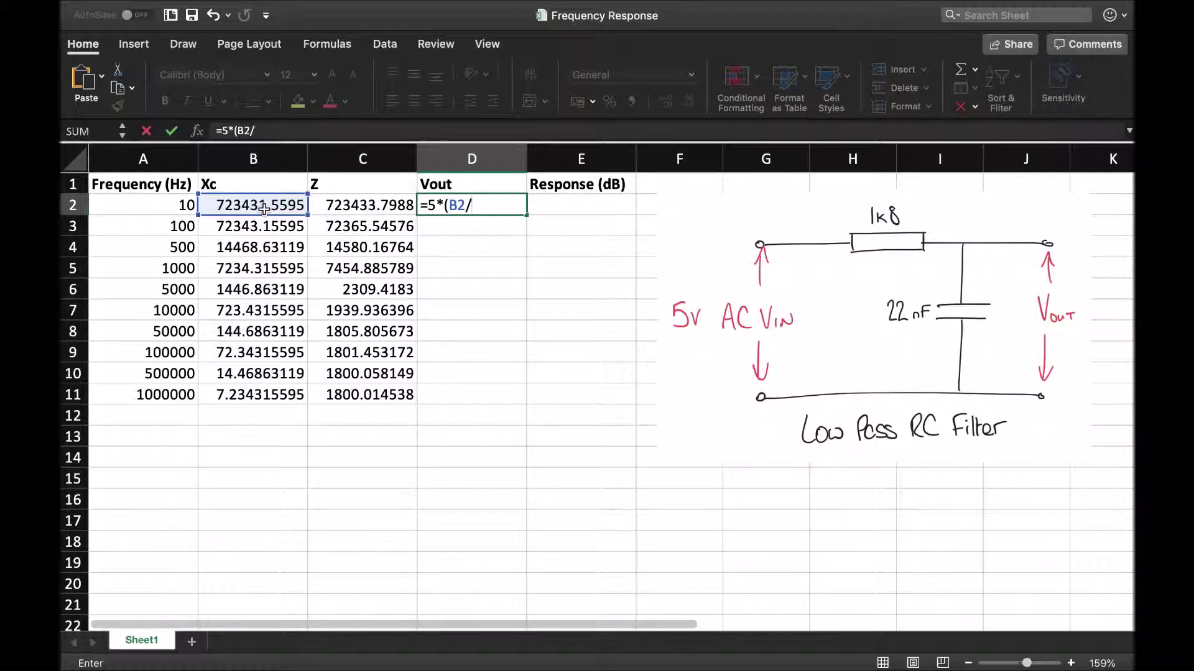
left_click(351, 205)
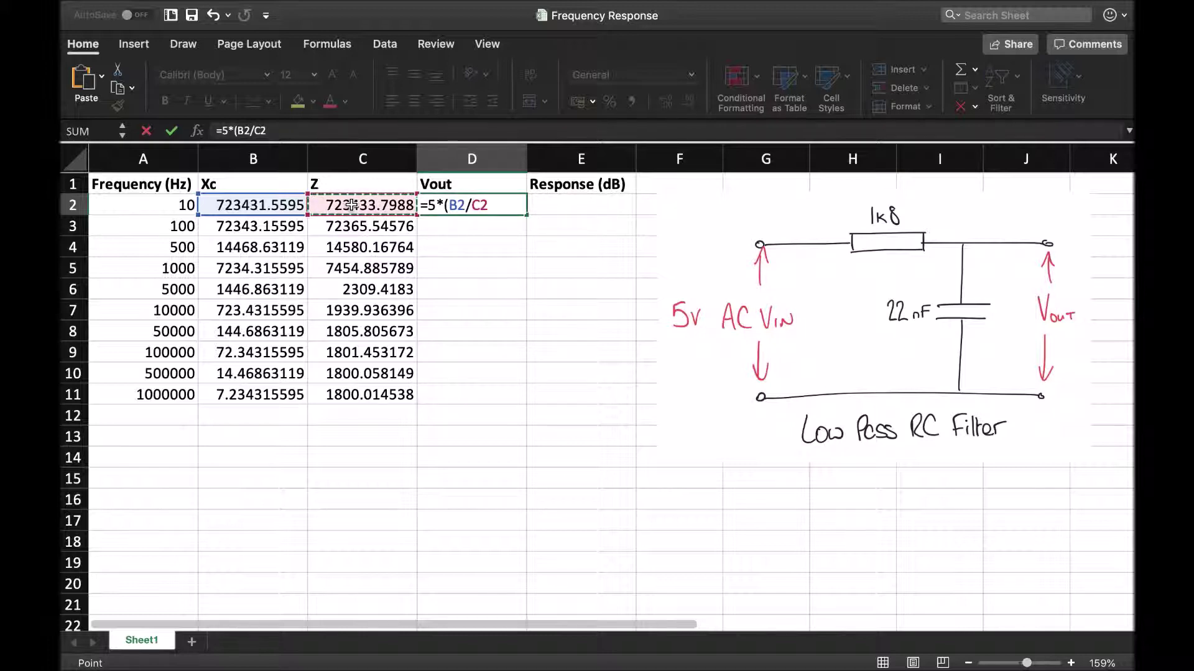
type(")")
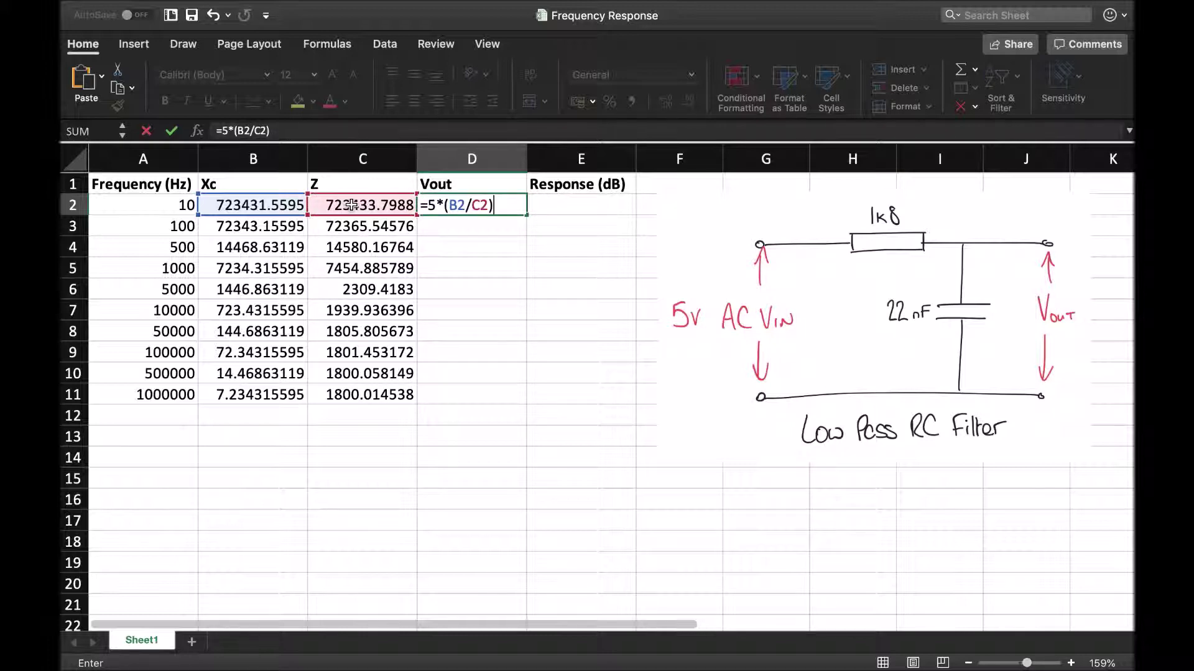
key("Return")
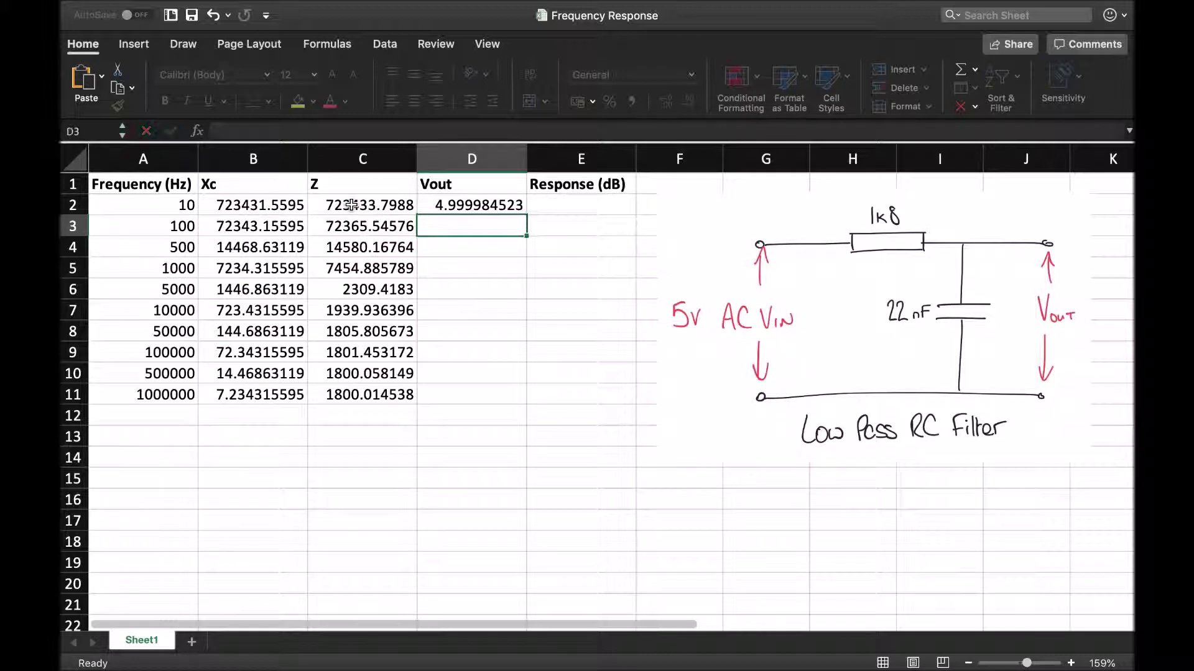
left_click(486, 210)
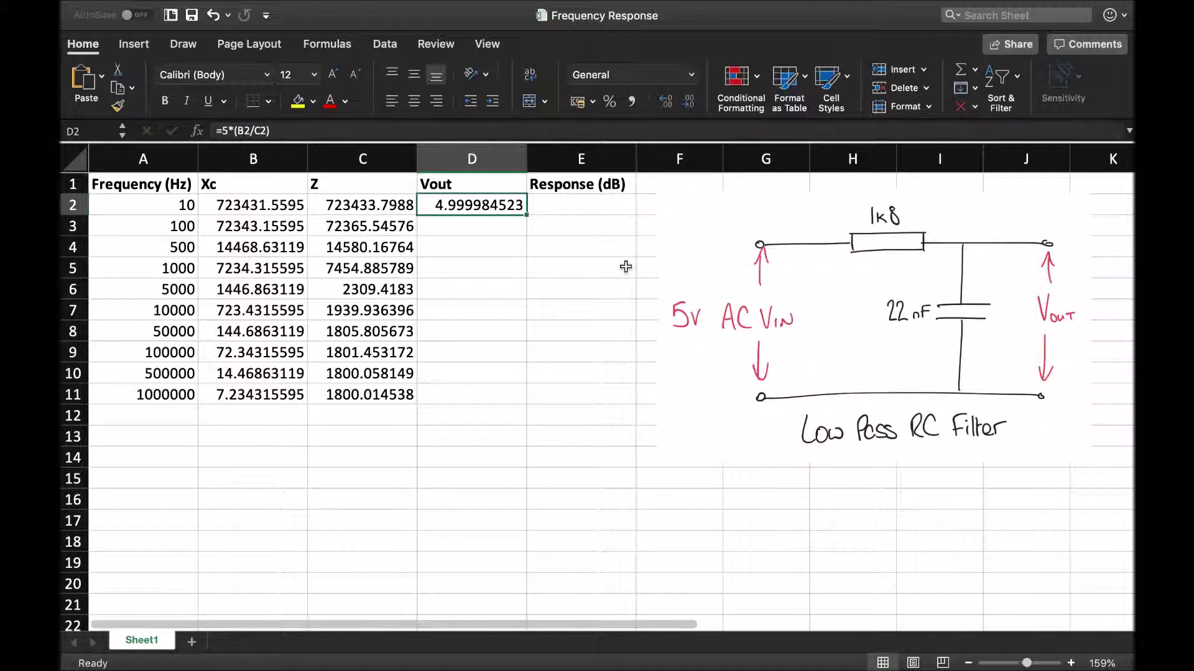
left_click_drag(526, 214, 509, 407)
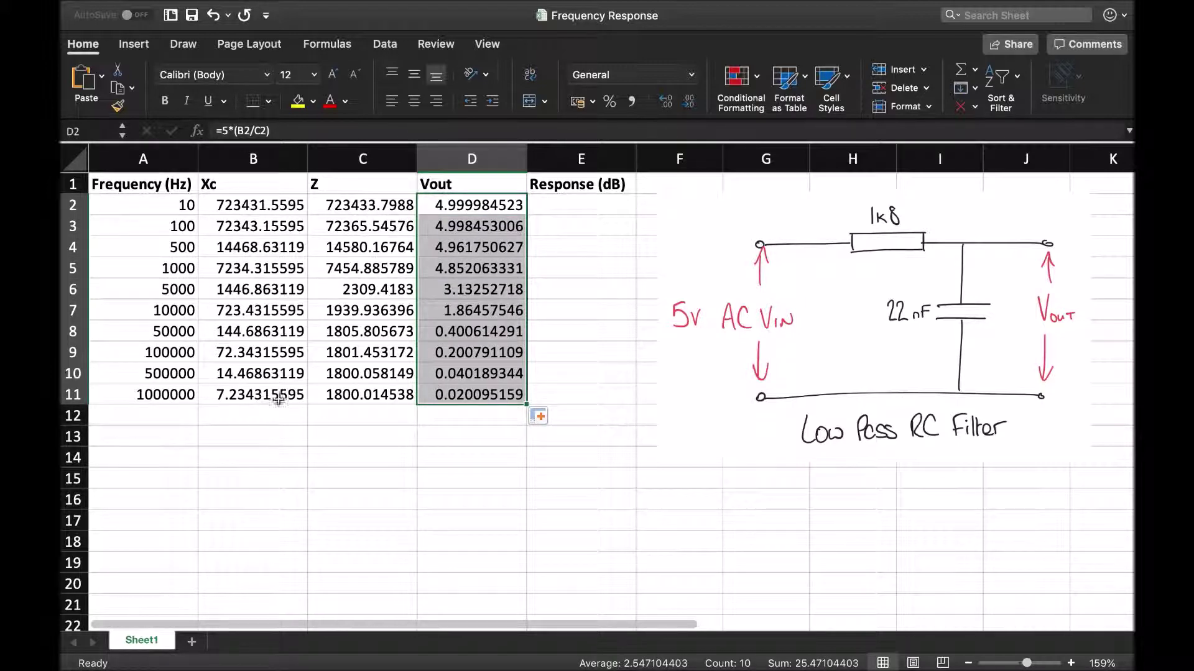
left_click(461, 411)
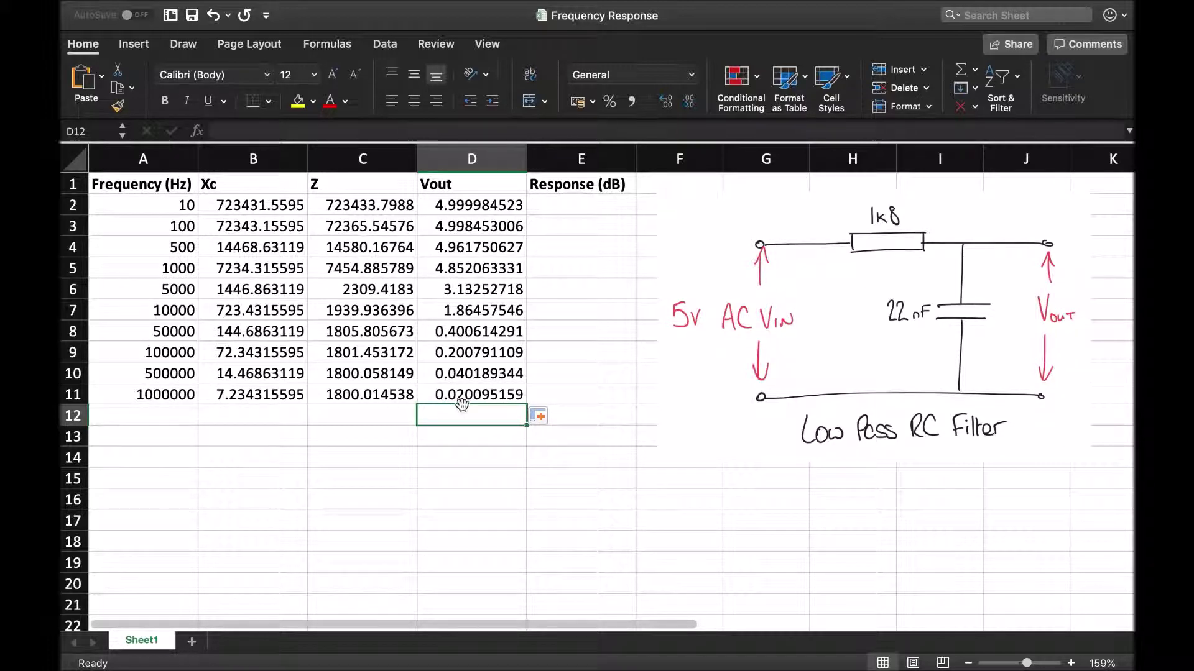
Enter the decibel response formula =20*LOG10(D2/5) in E2 and fill it down through E11
left_click(583, 206)
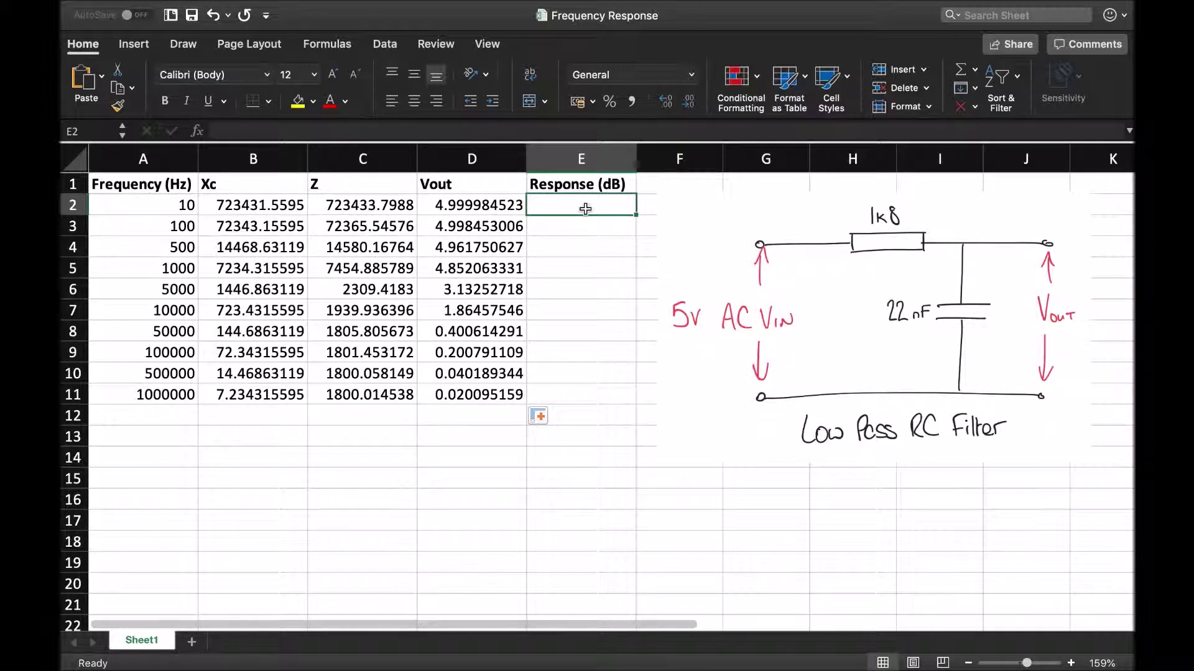
type("=")
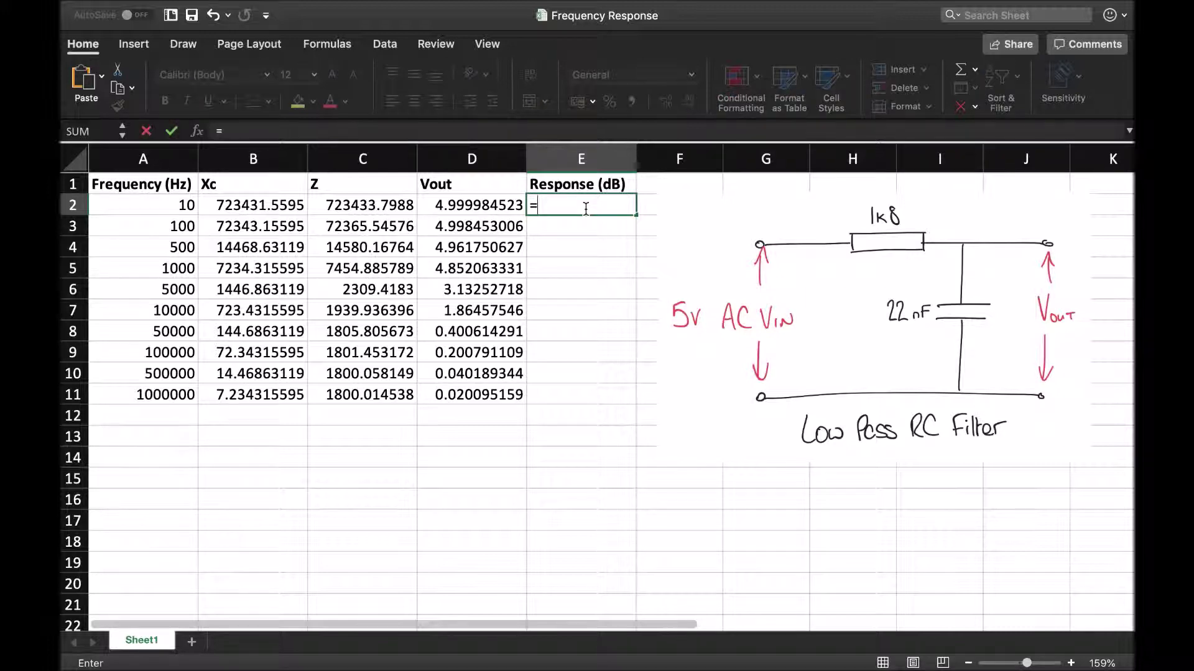
type("20*lo")
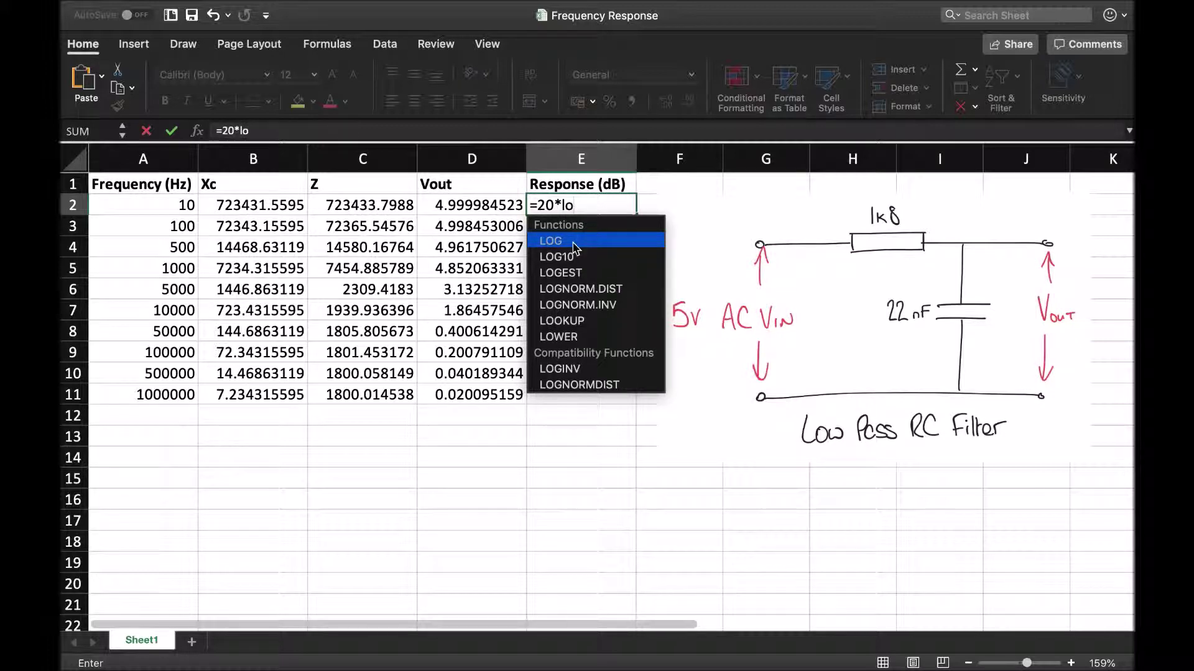
double_click(563, 258)
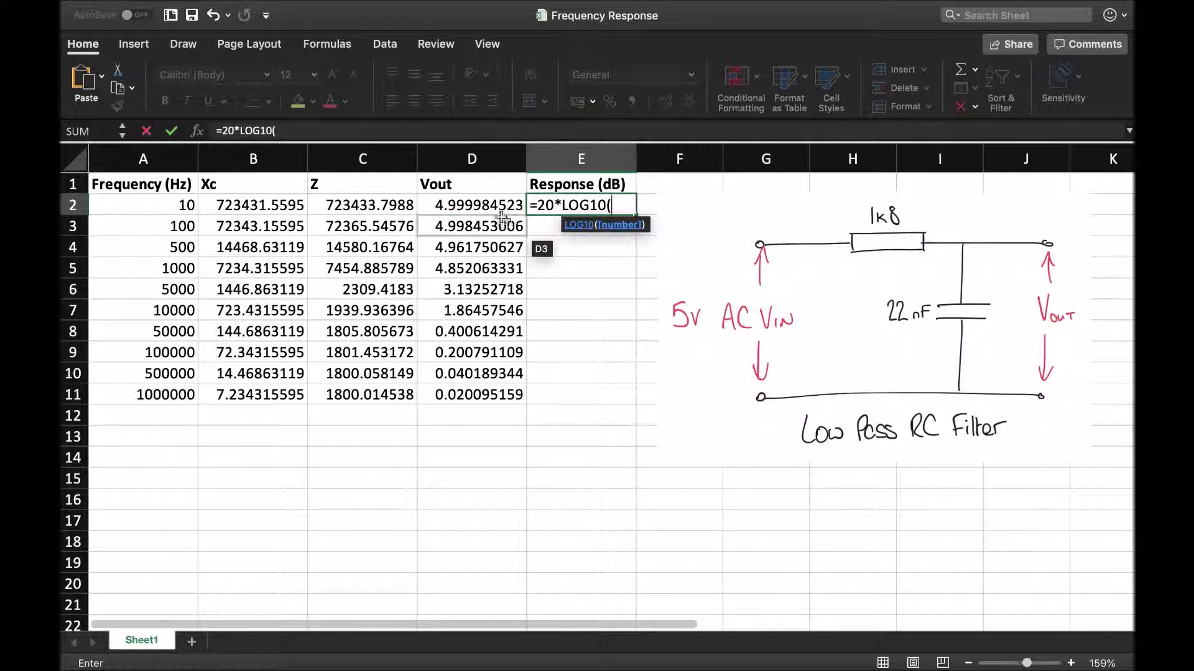
left_click(481, 205)
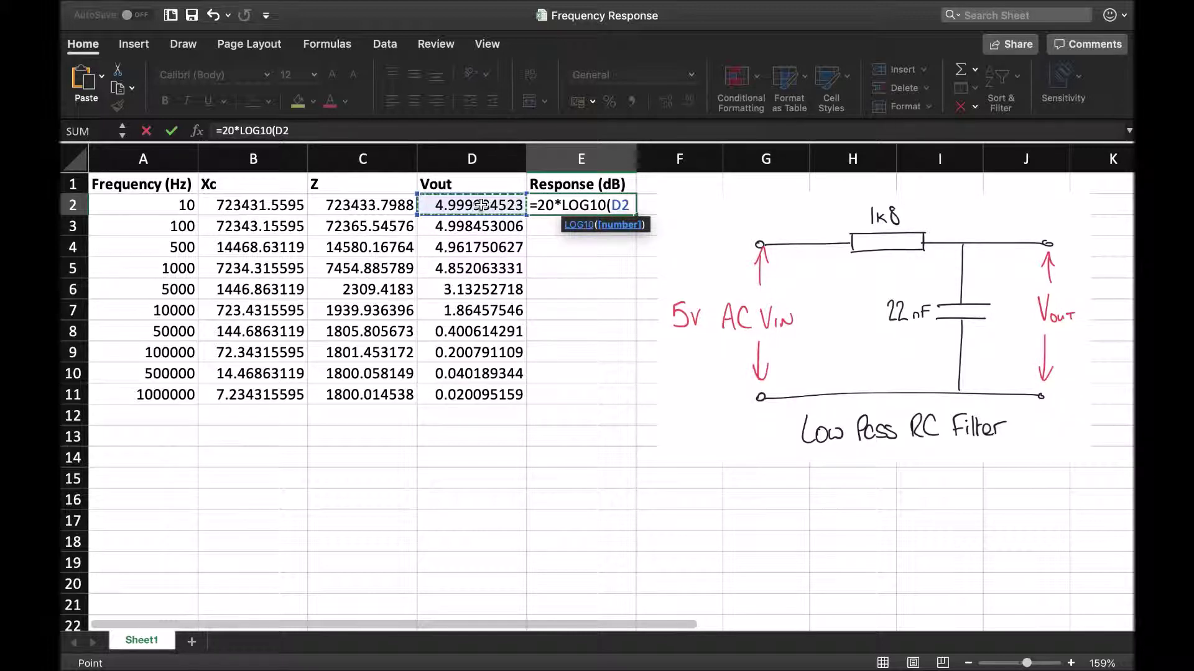
type("/5)")
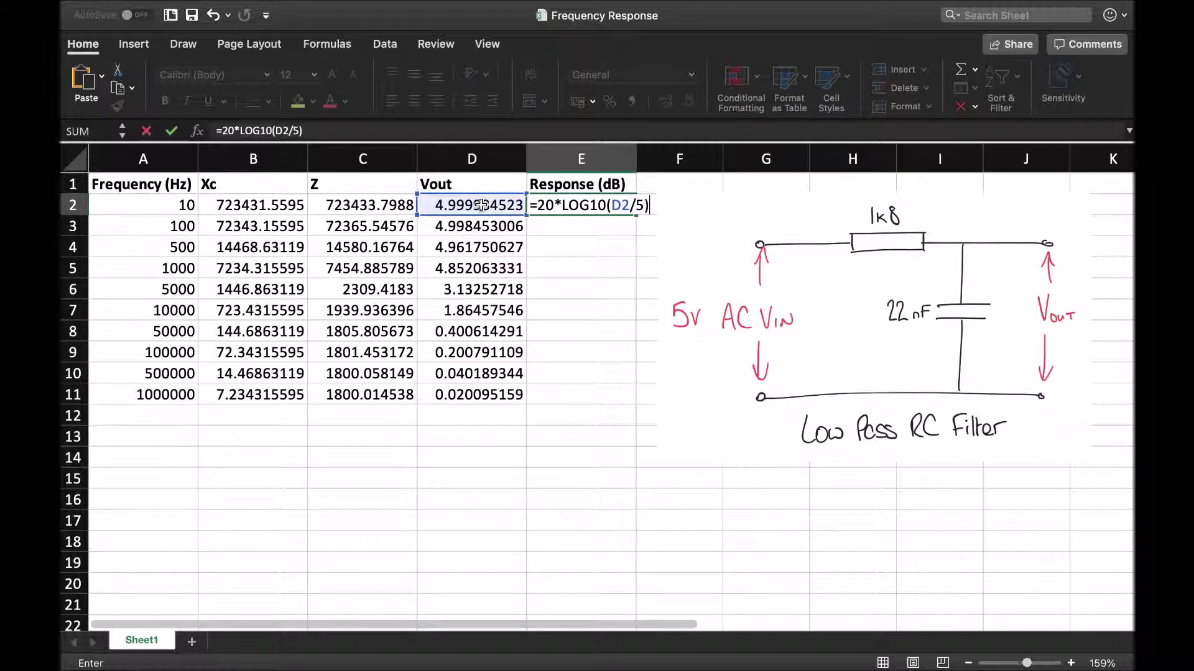
key("Return")
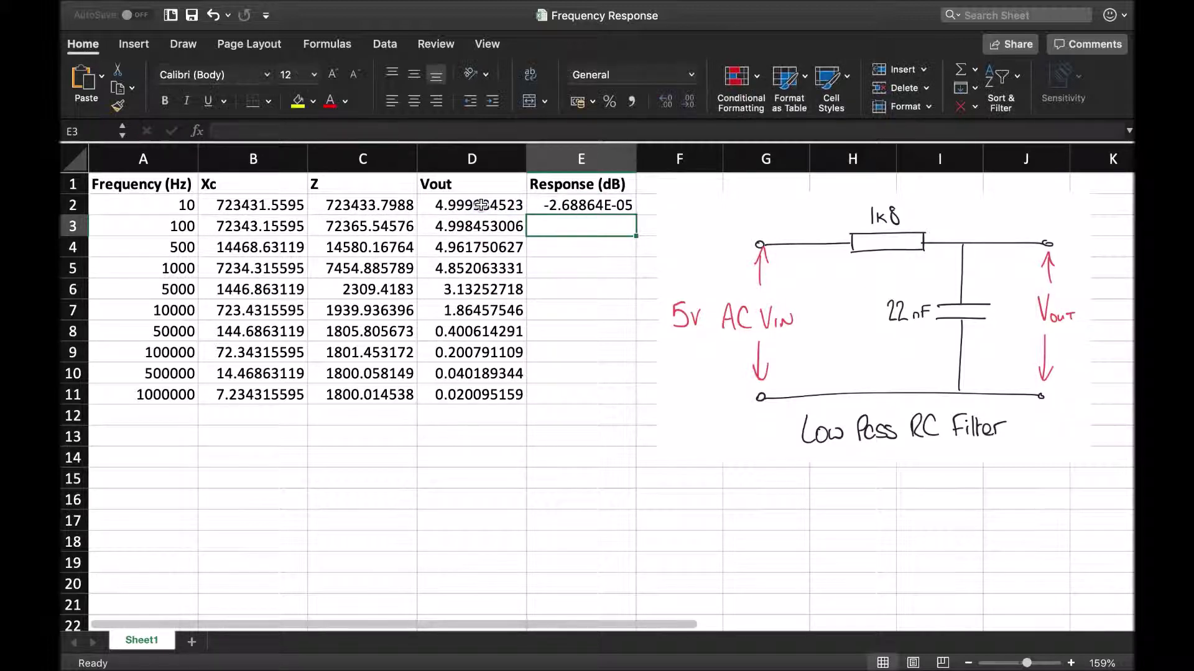
left_click(608, 205)
left_click_drag(635, 214, 631, 403)
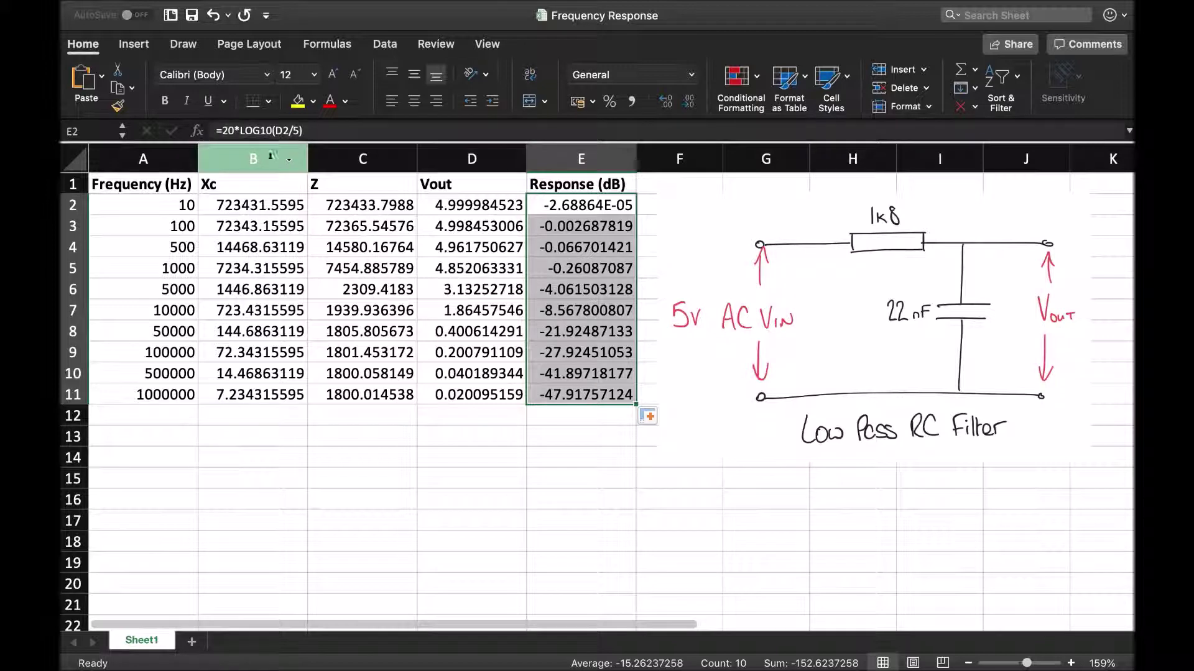
Insert a scatter chart with smooth lines and markers from columns A and E, and position it below the first data rows
left_click(143, 154)
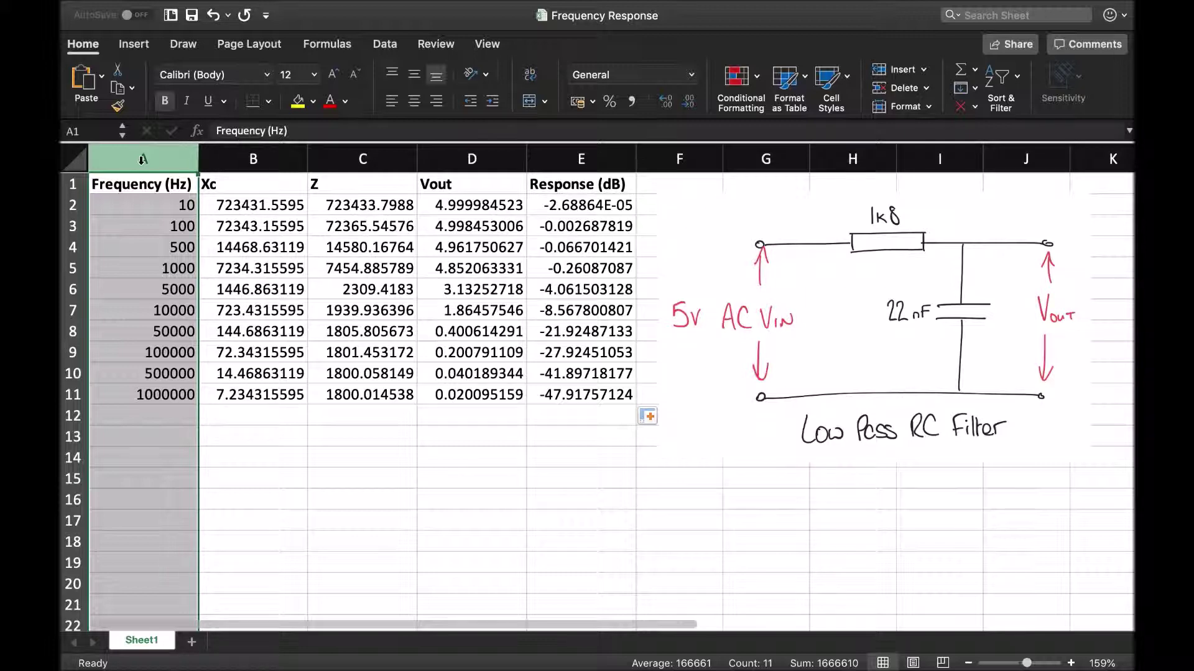
left_click(586, 155, "super")
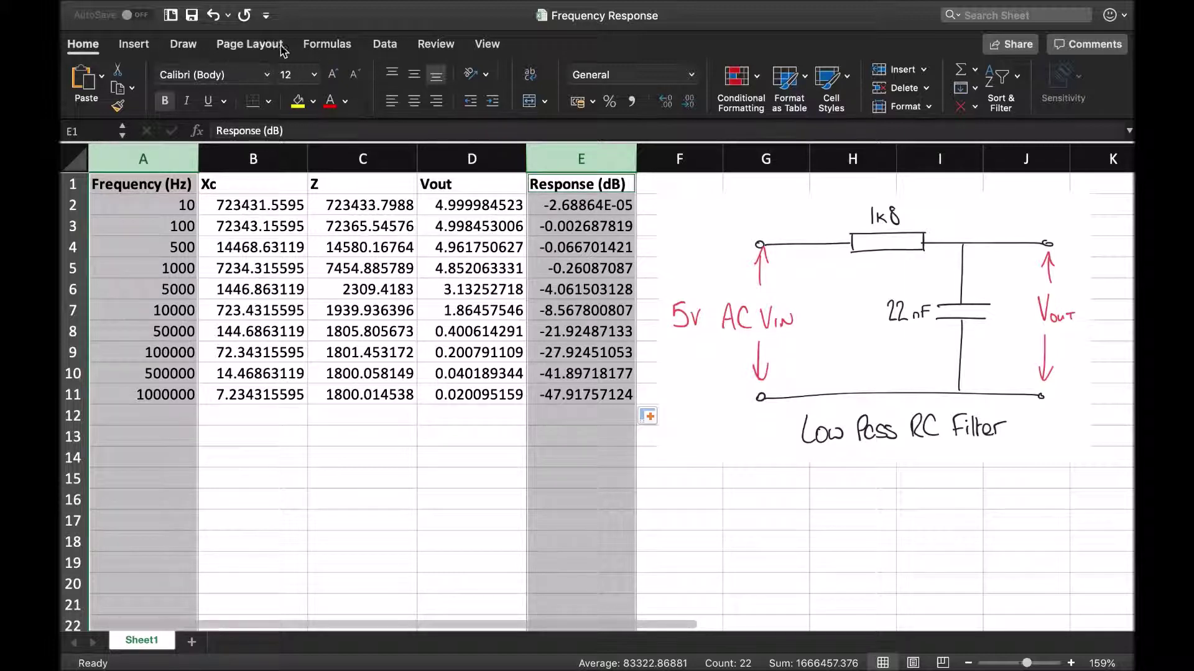
left_click(132, 45)
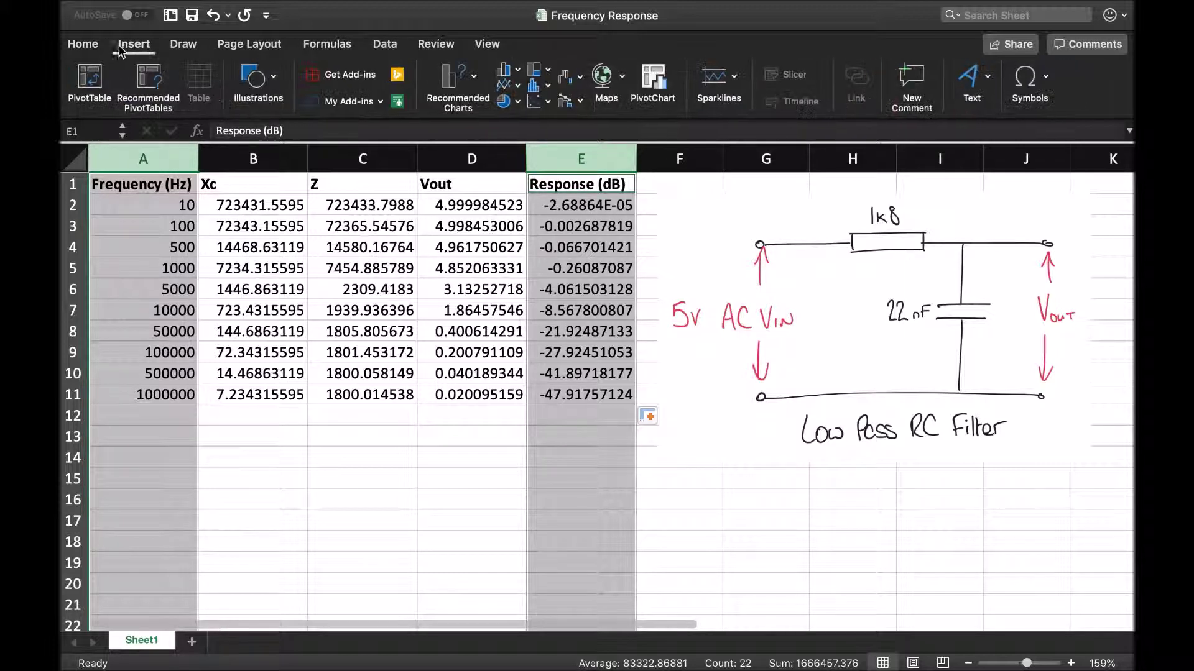
left_click(548, 103)
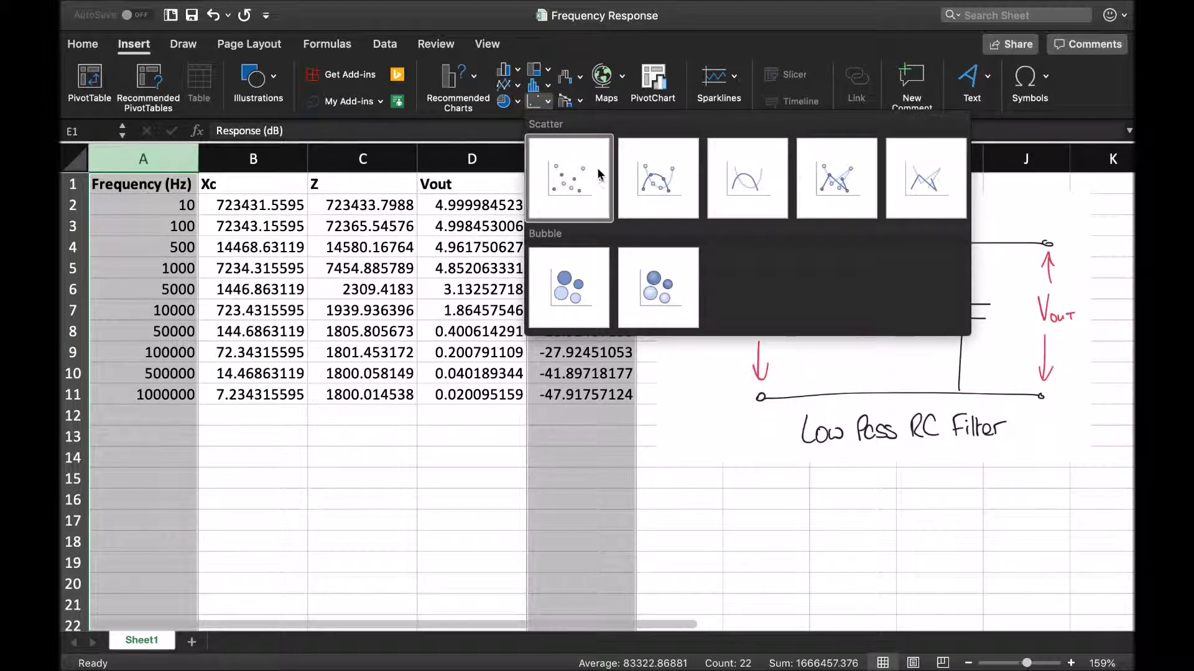
left_click(661, 182)
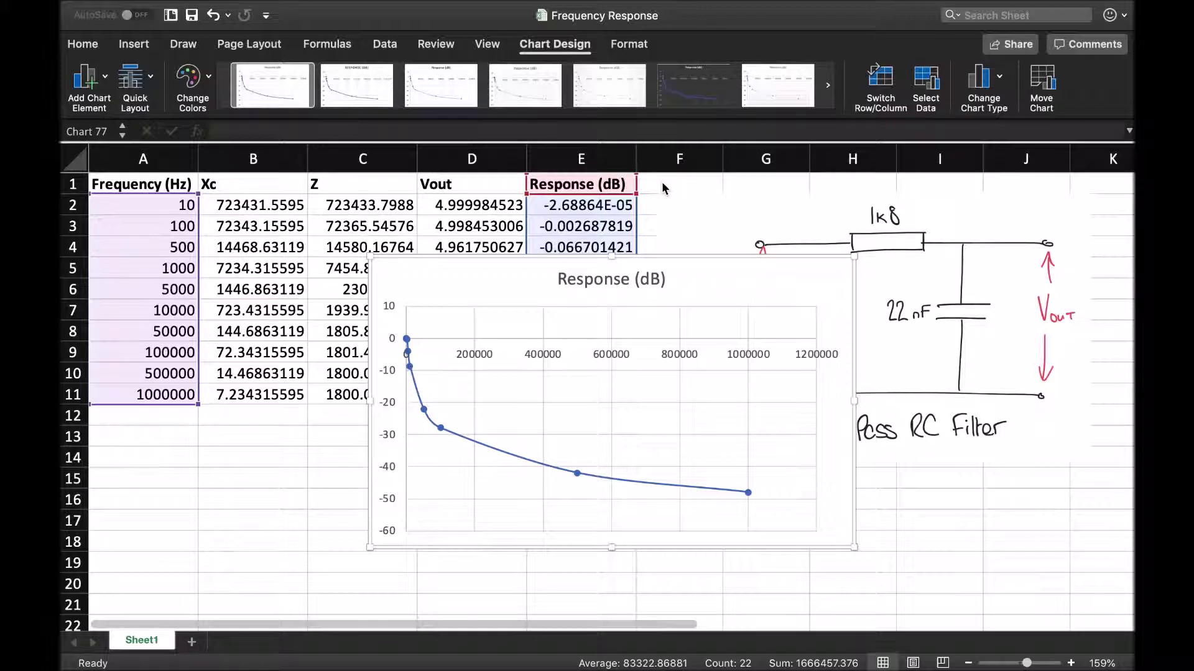
left_click_drag(682, 258, 627, 206)
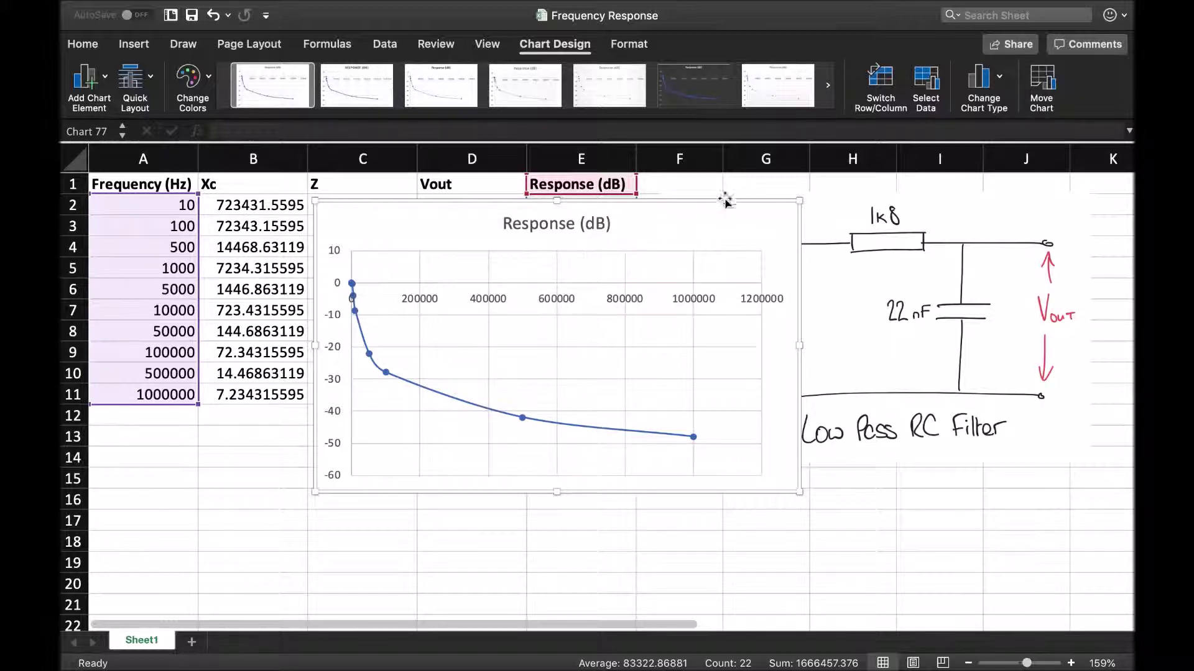
left_click_drag(715, 199, 720, 258)
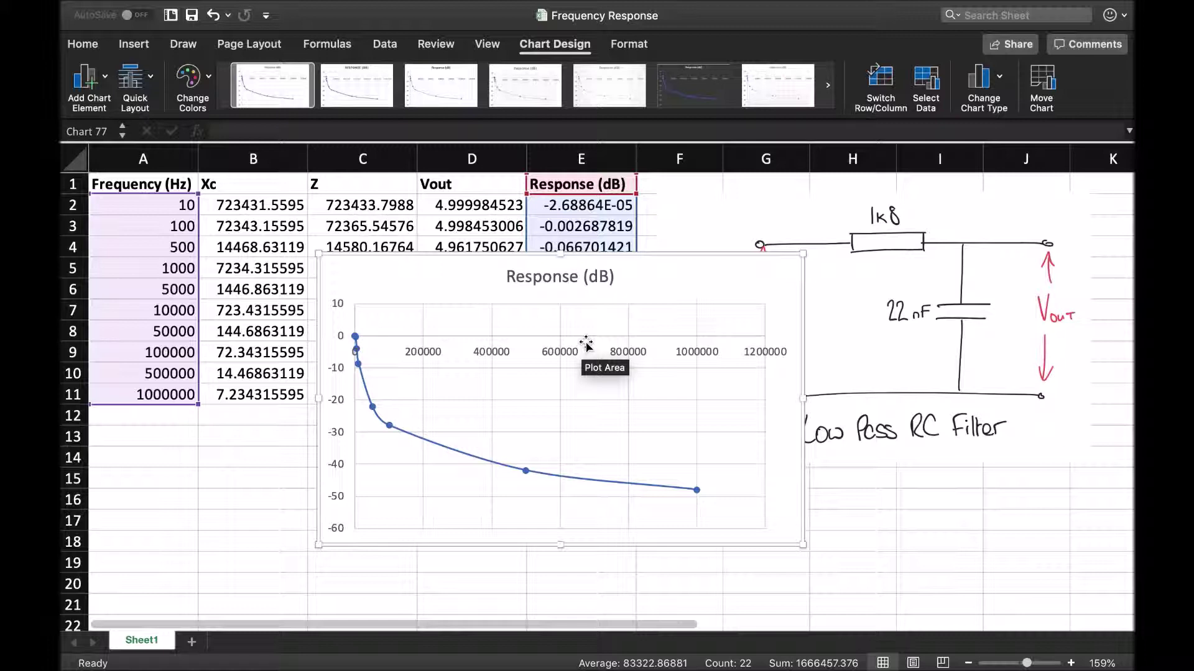
Set the chart's horizontal frequency axis to a logarithmic scale with base 10
left_click(557, 354)
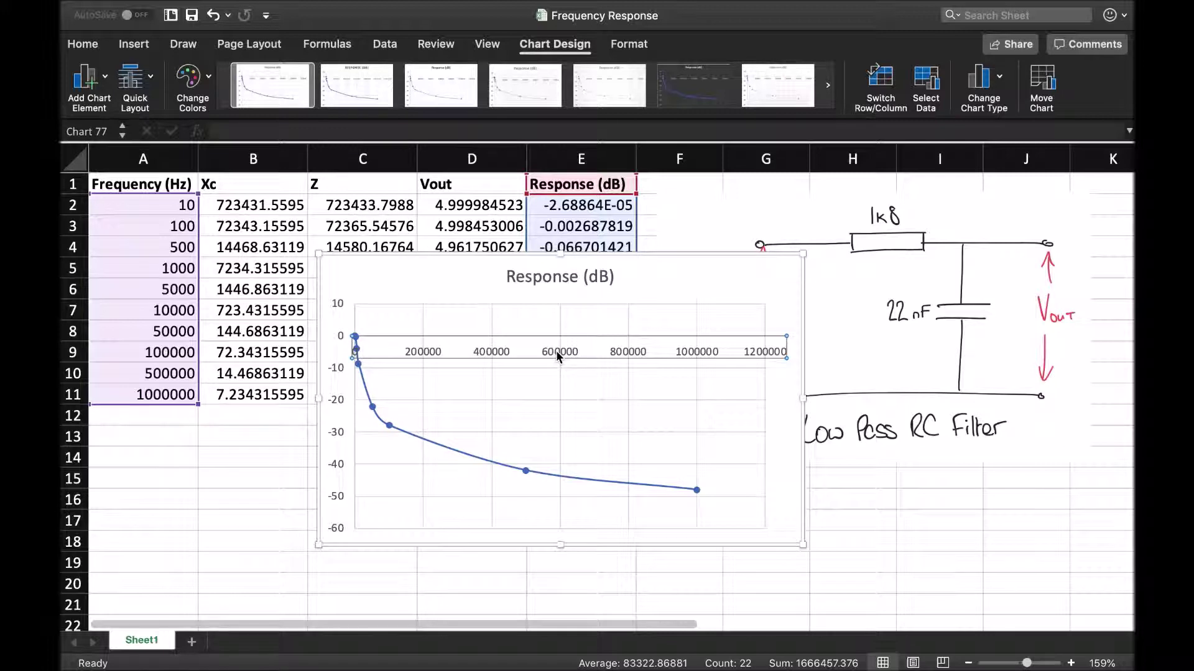
double_click(557, 355)
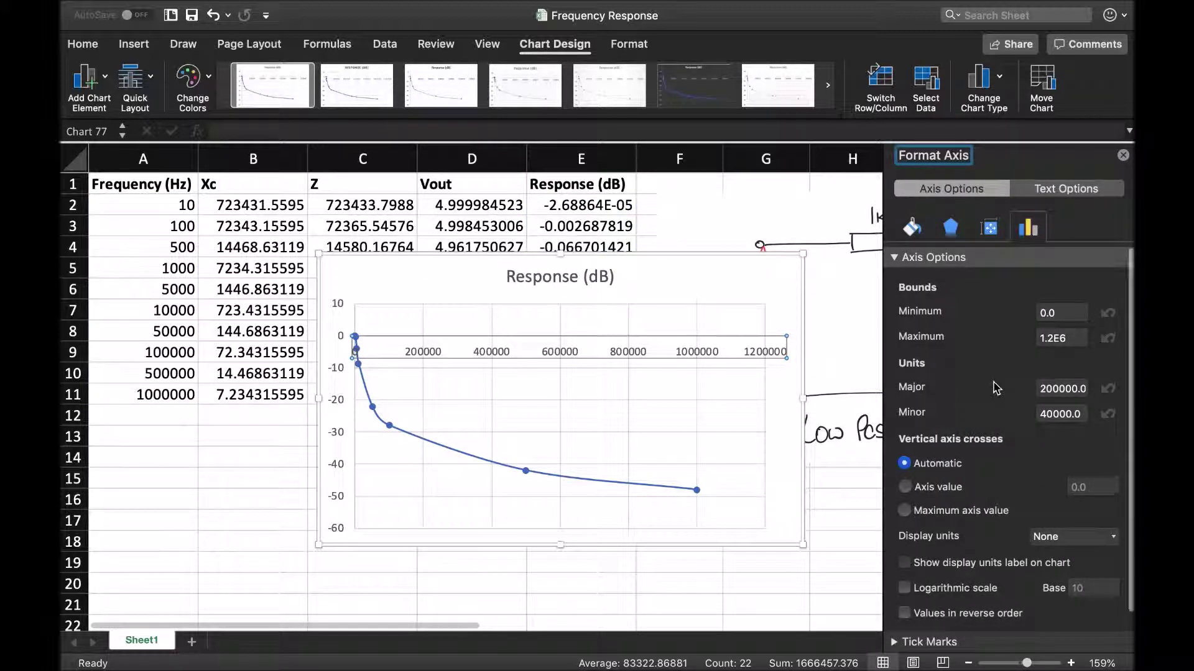
scroll(996, 388, "down", 2)
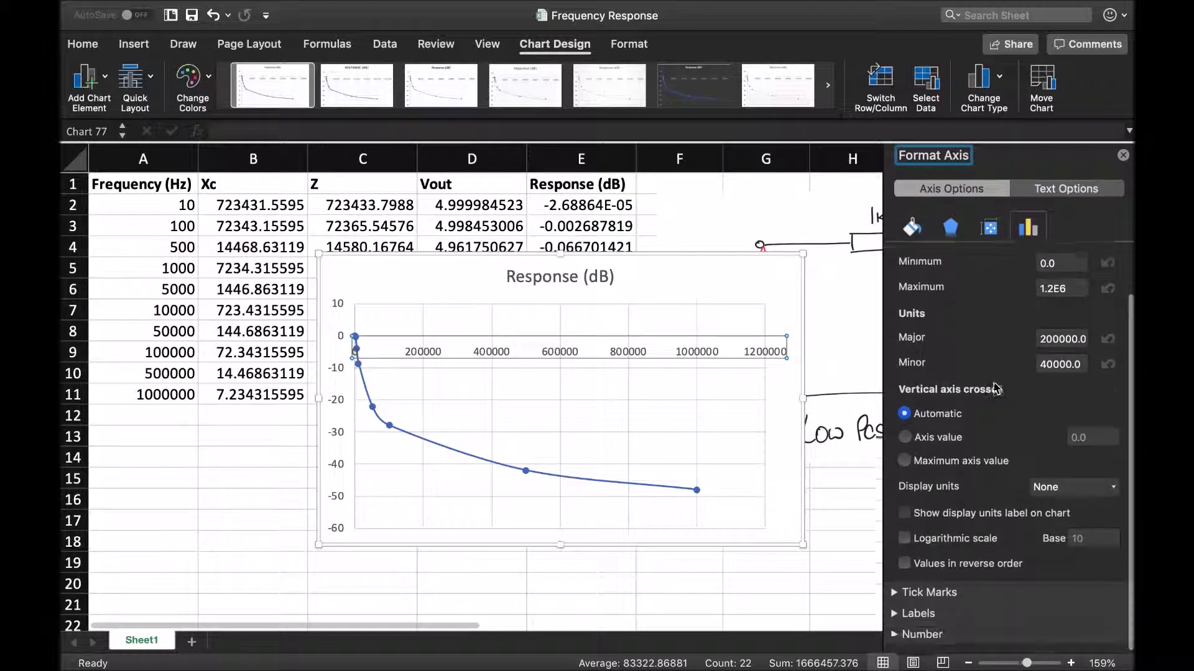
left_click(934, 551)
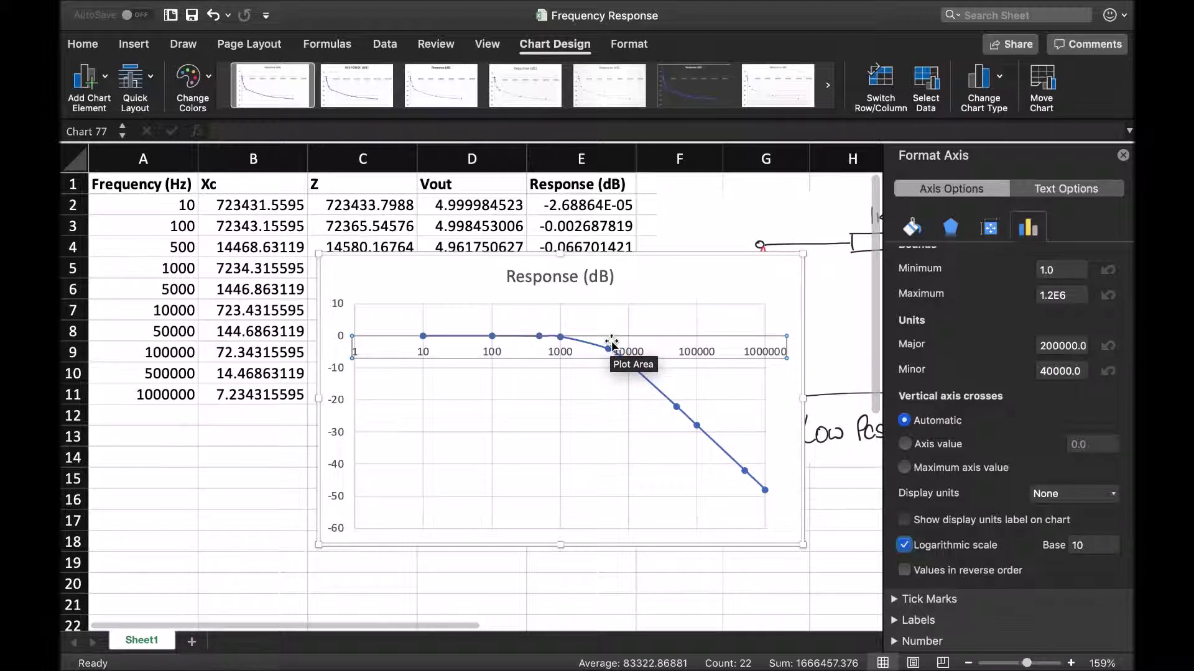
Apply the first quick layout, with axis titles and a legend, and title the horizontal axis "Frequency (Hz)"
left_click(136, 78)
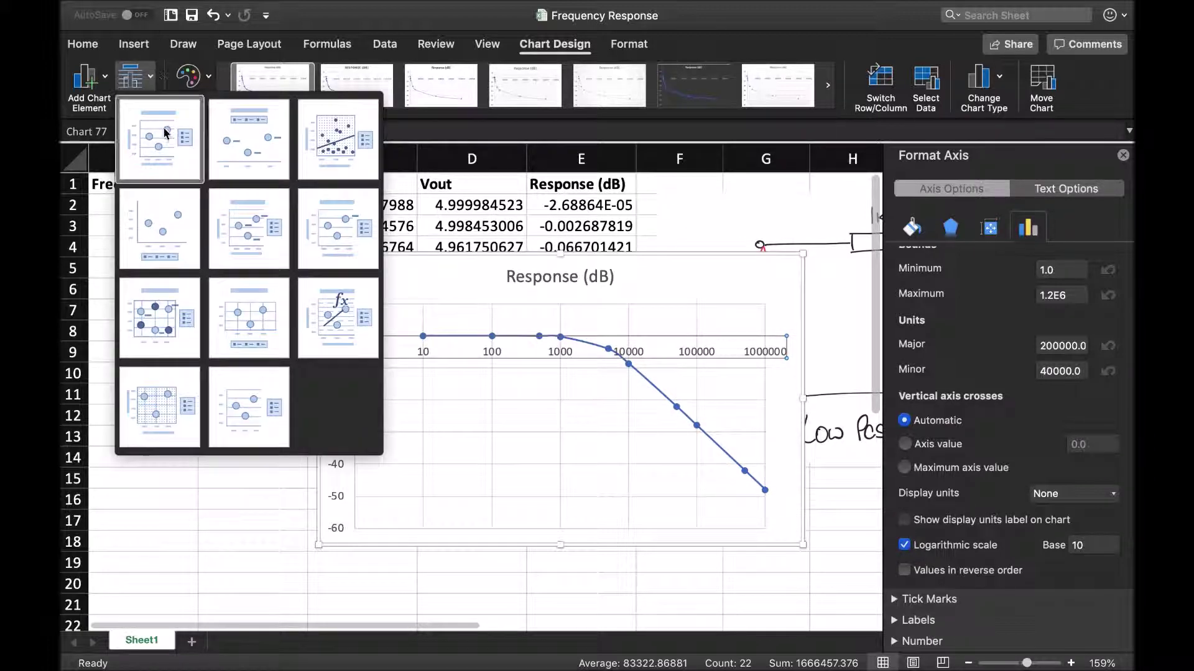
left_click(159, 145)
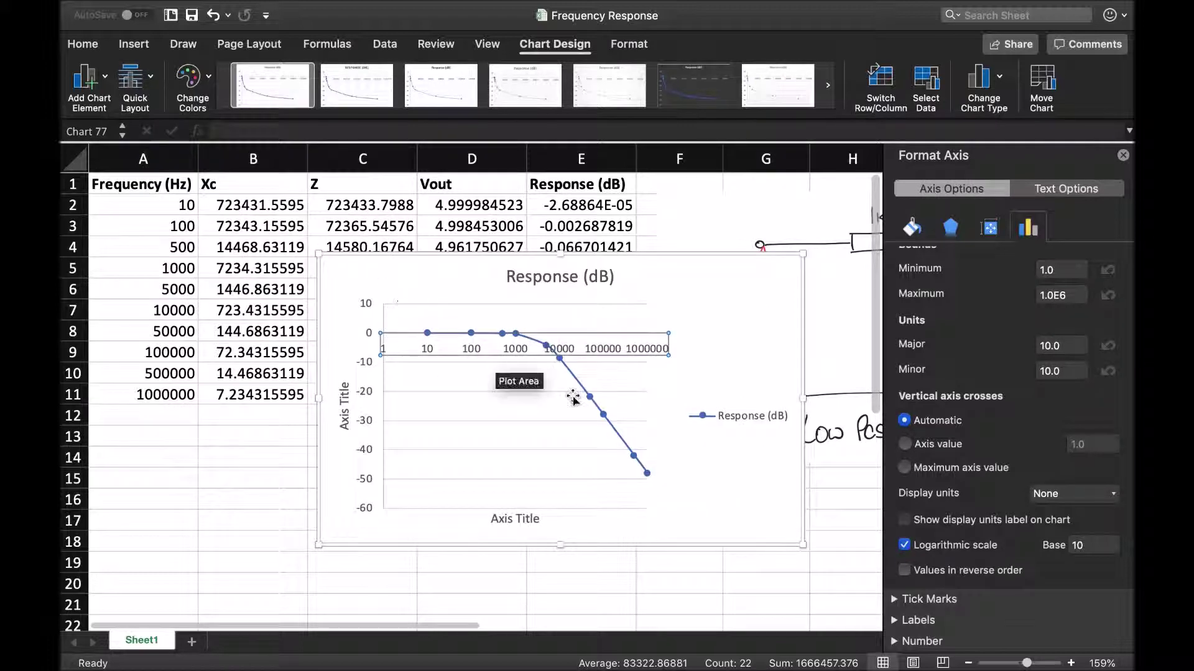
left_click(509, 518)
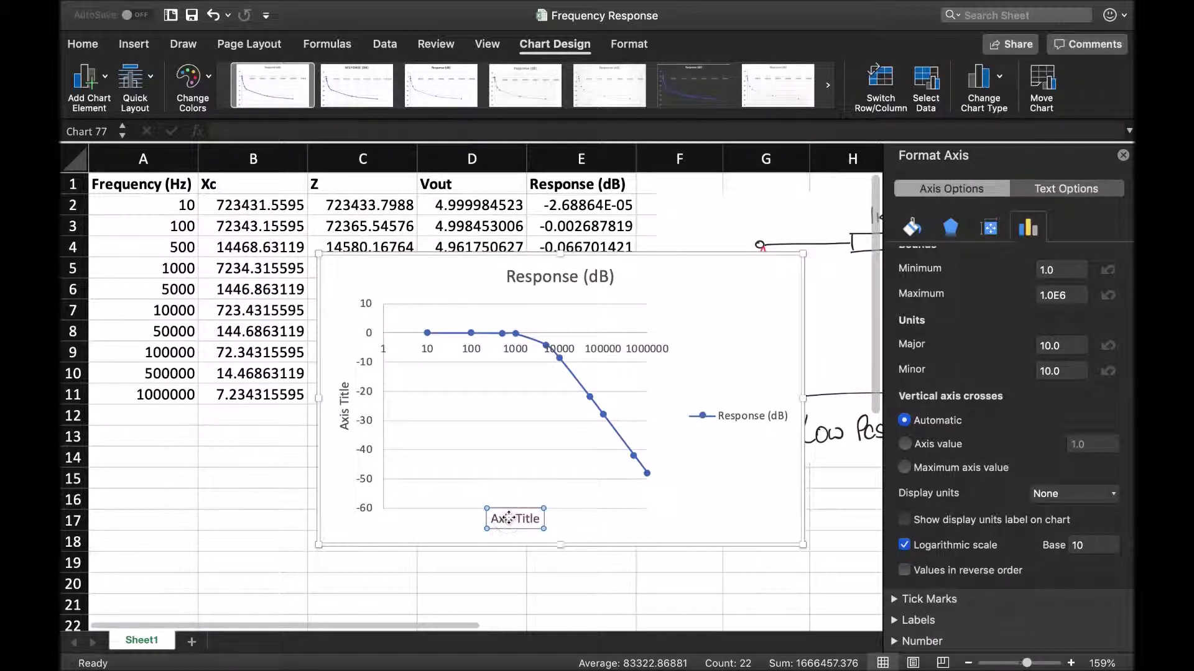
left_click(525, 518)
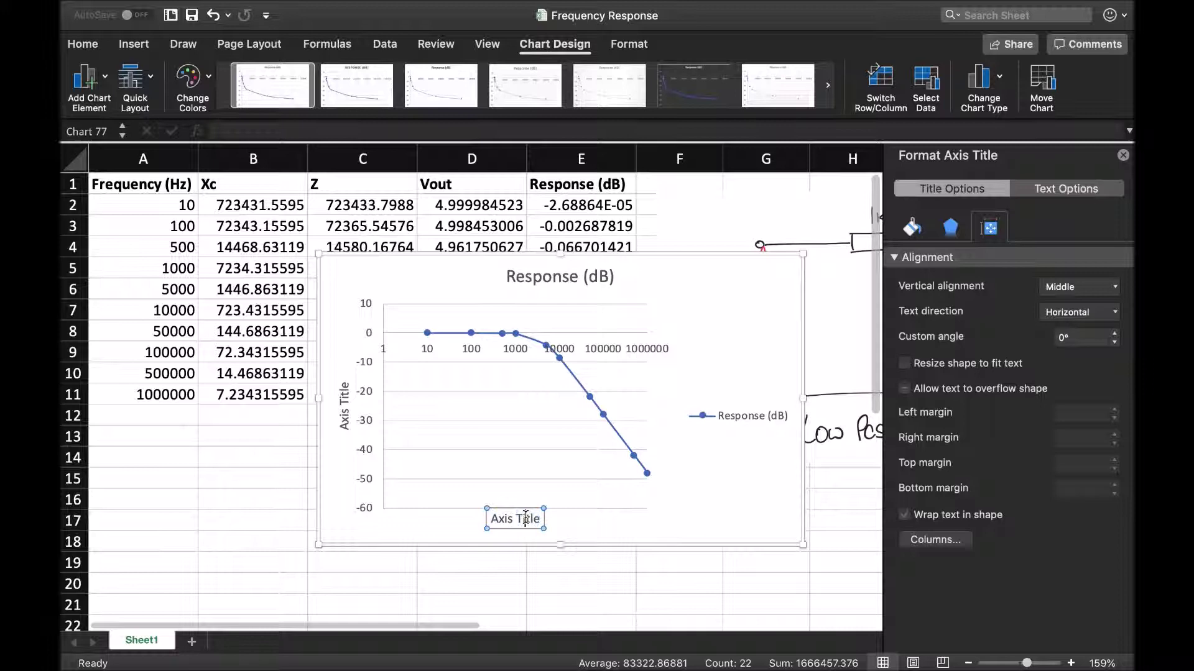
key("BackSpace")
key("BackSpace")
key("BackSpace")
key("BackSpace")
key("BackSpace")
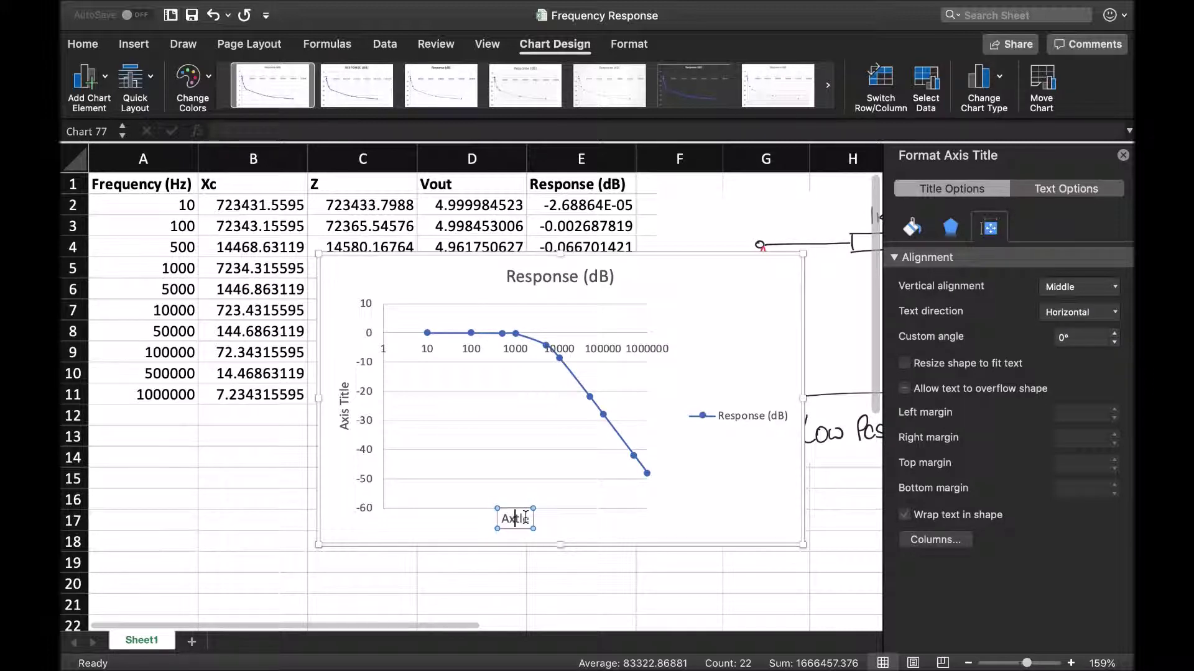
key("BackSpace")
key("BackSpace")
key("Delete")
key("Delete")
key("Delete")
type("Freq")
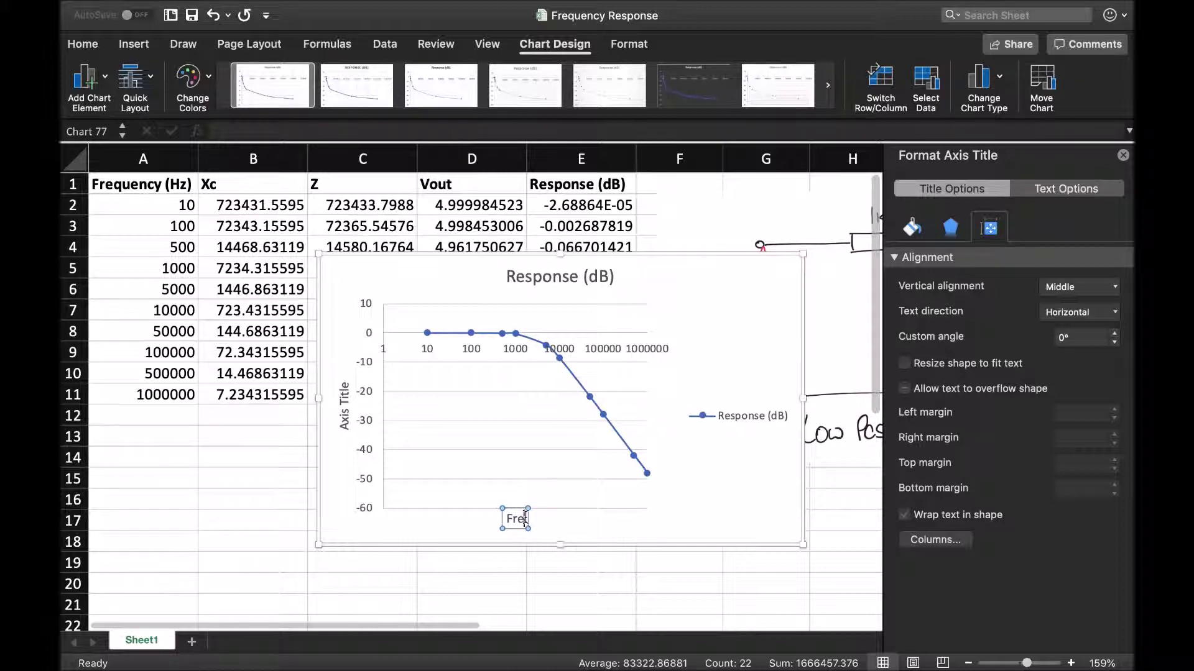
type("uency (")
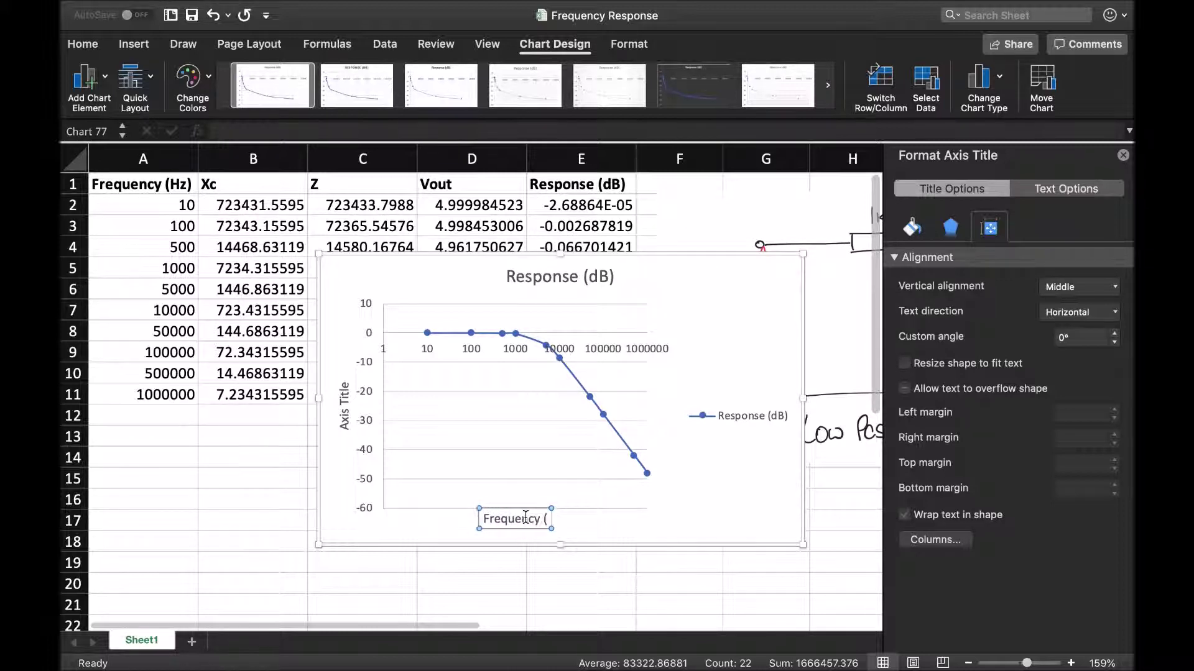
type("Hz)")
key("BackSpace")
key("BackSpace")
key("BackSpace")
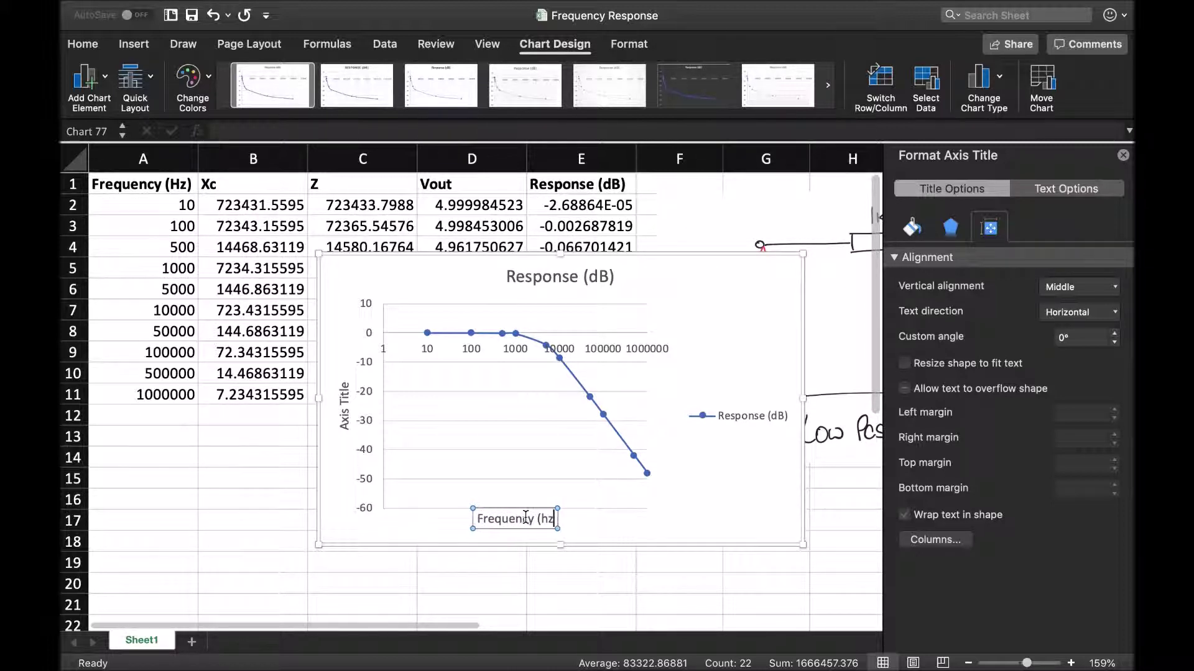
type("Hz)")
Change the vertical axis title to "Decibel Response (dB)"
left_click(343, 397)
double_click(344, 397)
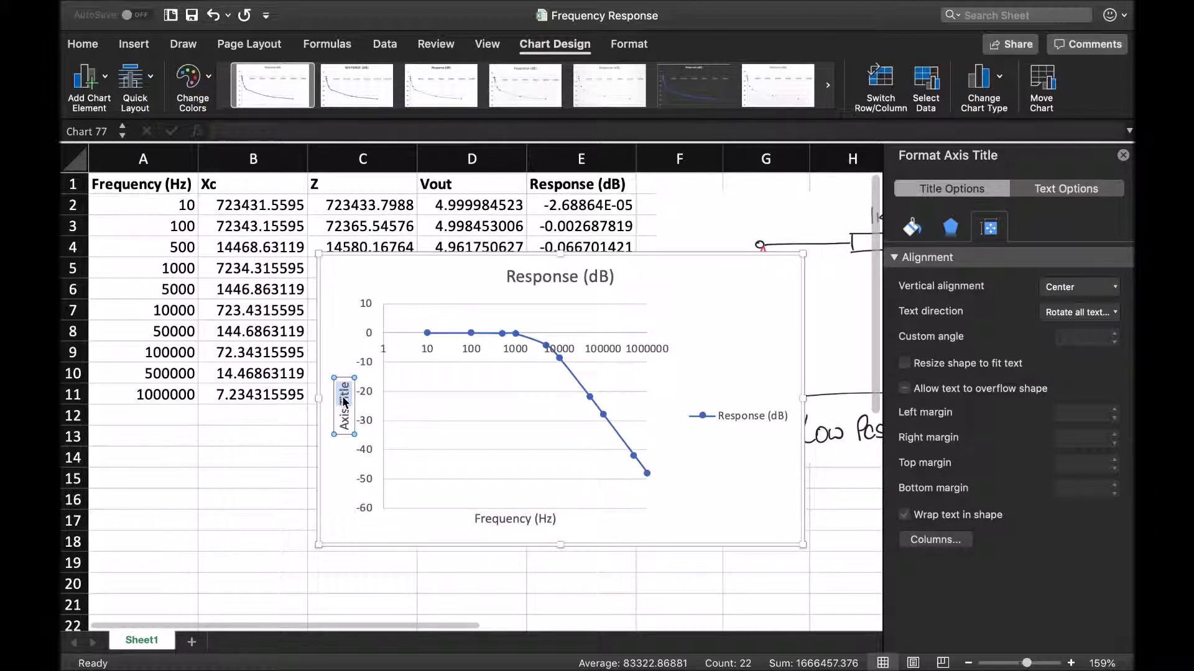
key("BackSpace")
type("dB")
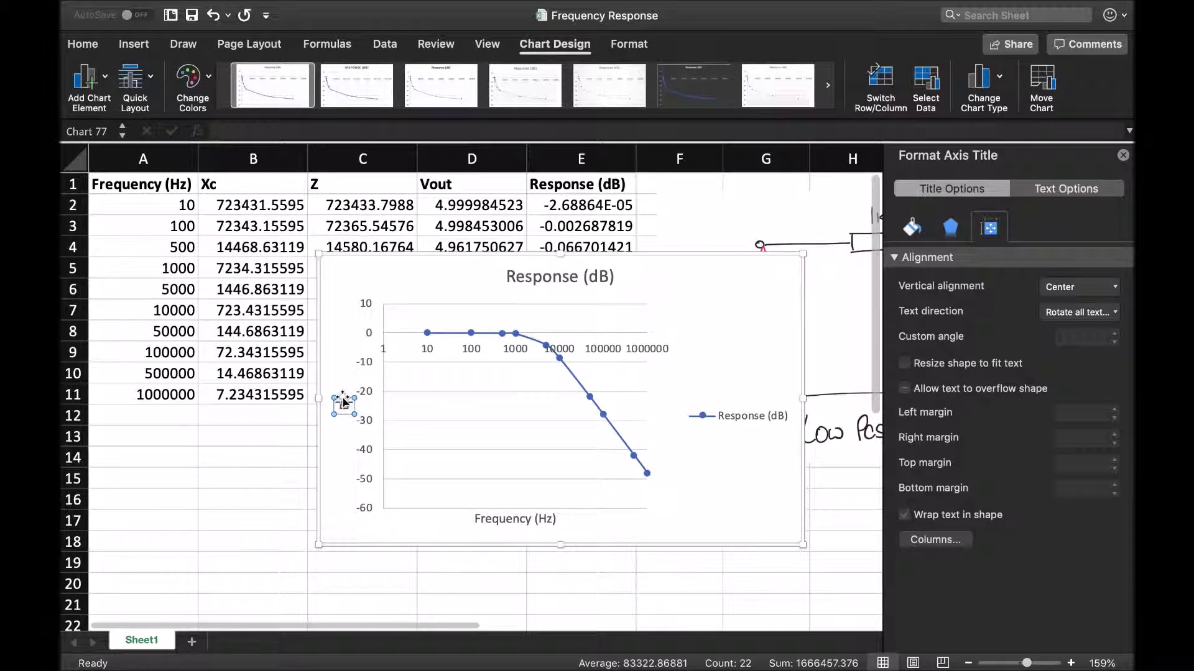
type("cibel Respo")
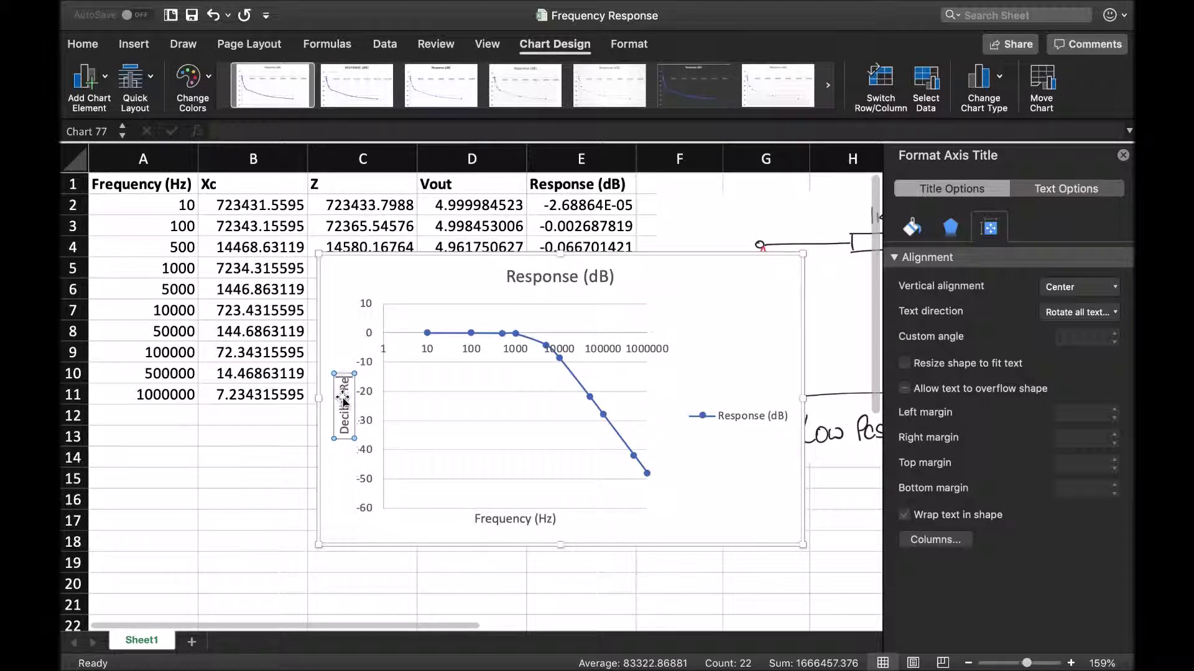
type("nse")
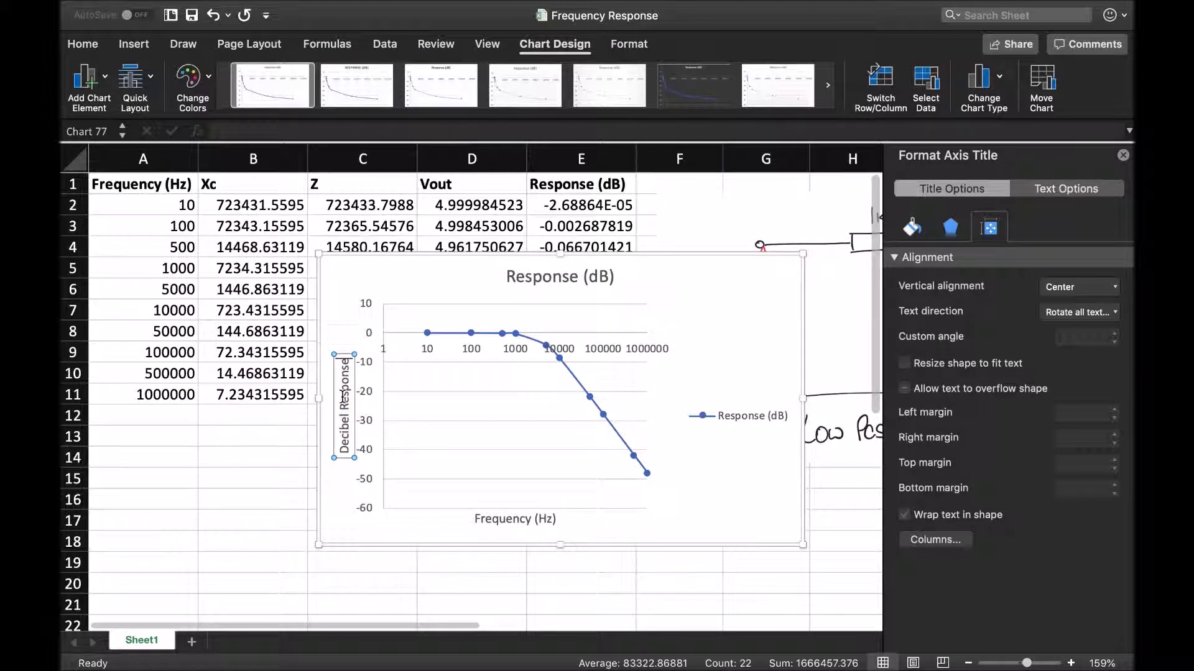
type(" (dB)")
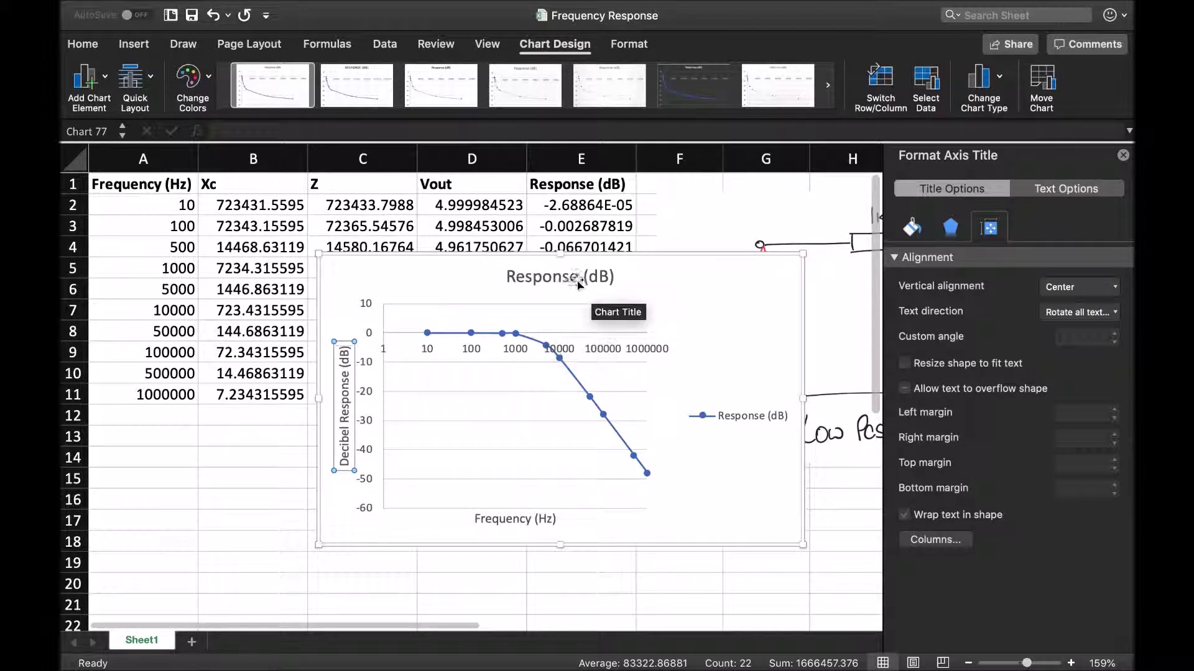
Replace the chart title with "Low Pass Filter"
left_click(583, 285)
double_click(556, 278)
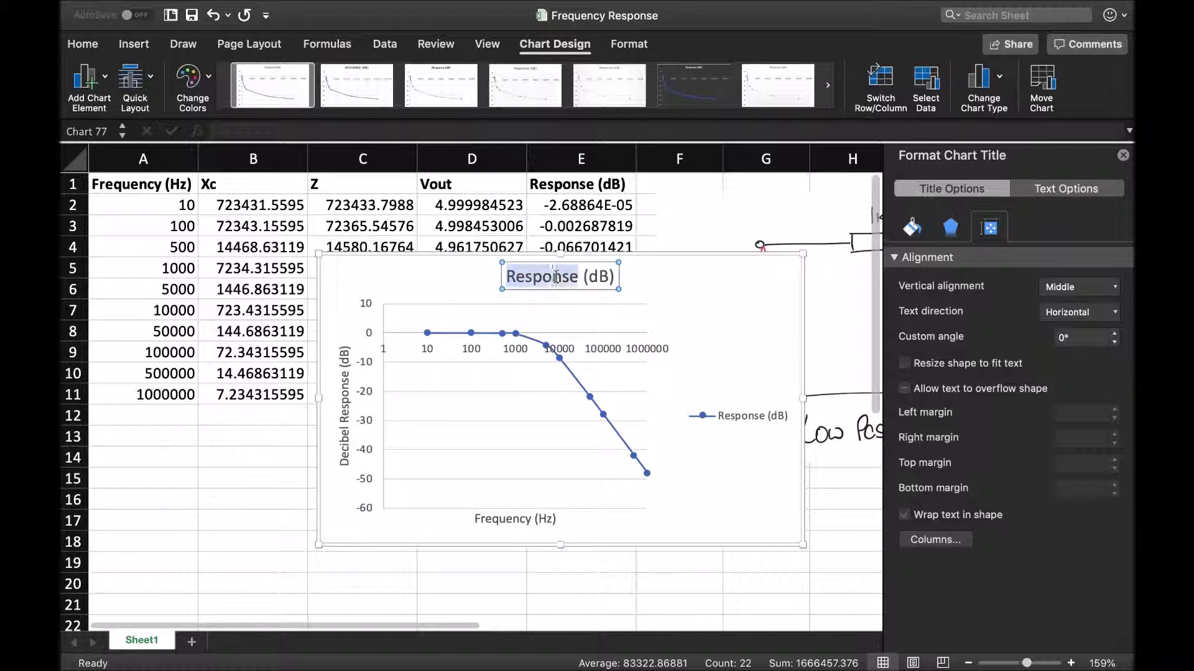
left_click(555, 278)
double_click(555, 276)
type("Low Pass Filter")
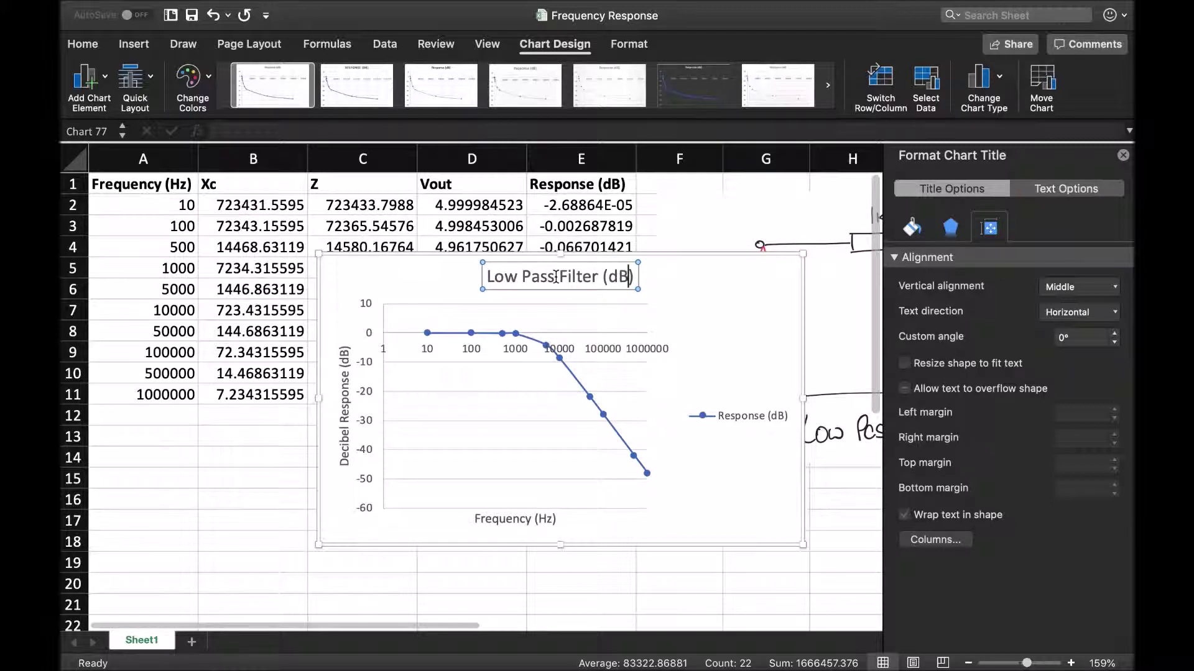
key("BackSpace")
key("BackSpace")
key("BackSpace")
key("BackSpace")
key("BackSpace")
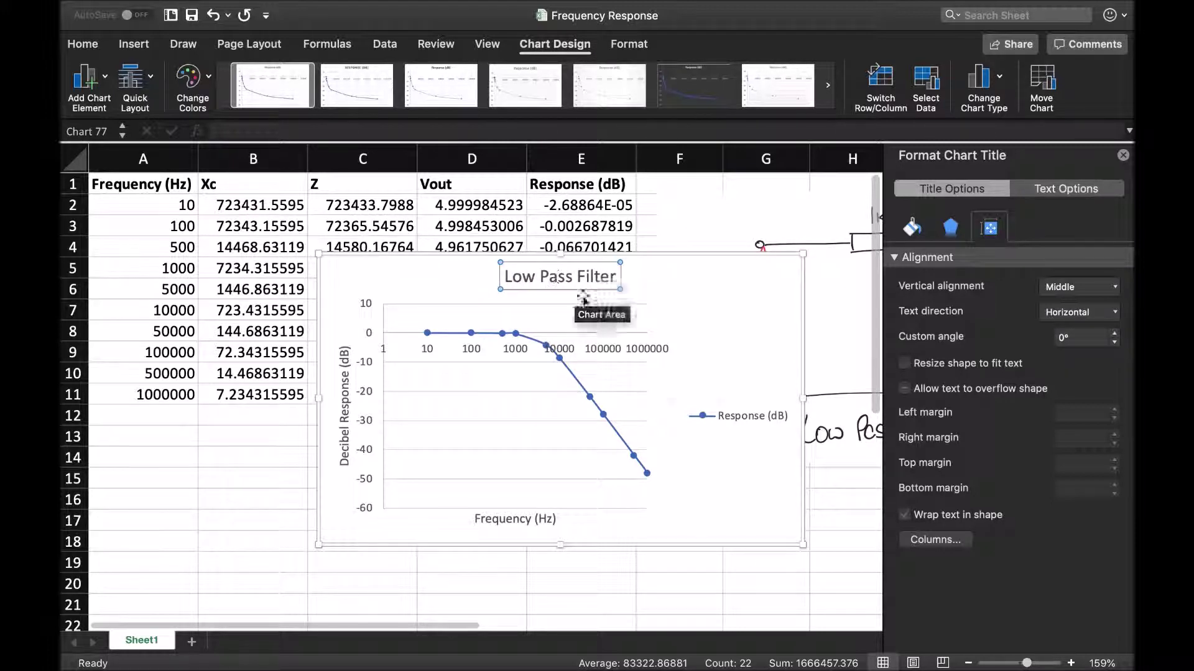
Remove the legend from the Low Pass Filter chart and enlarge the chart from its upper-left corner to about row 2 in column B
left_click(746, 415)
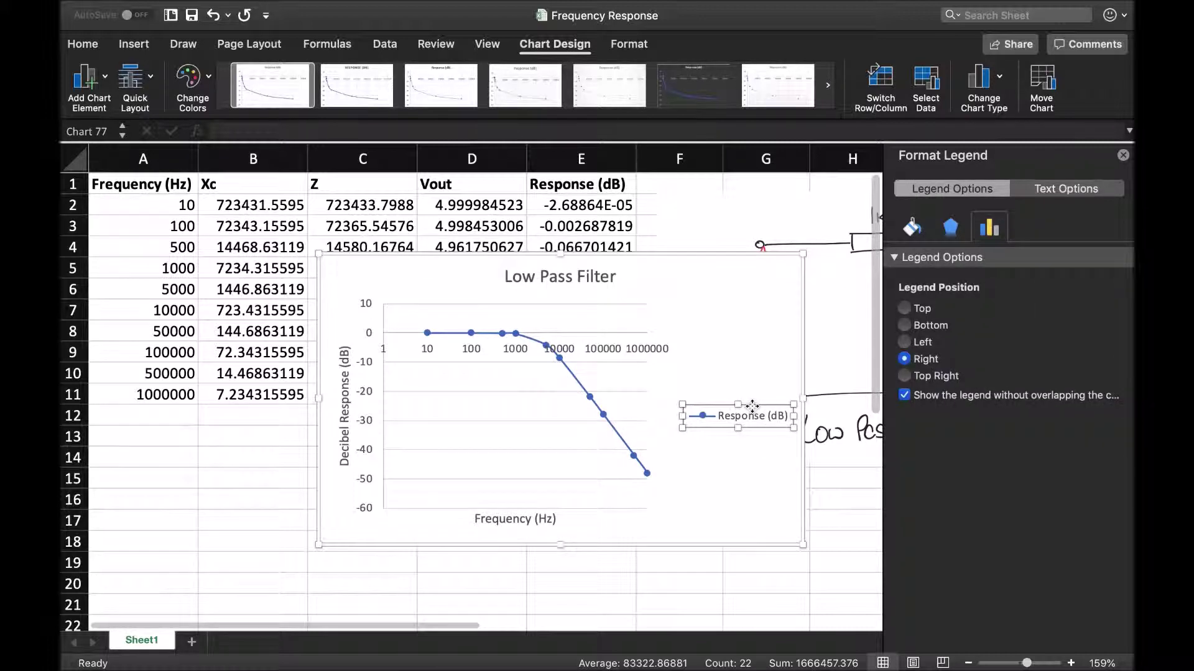
key("Delete")
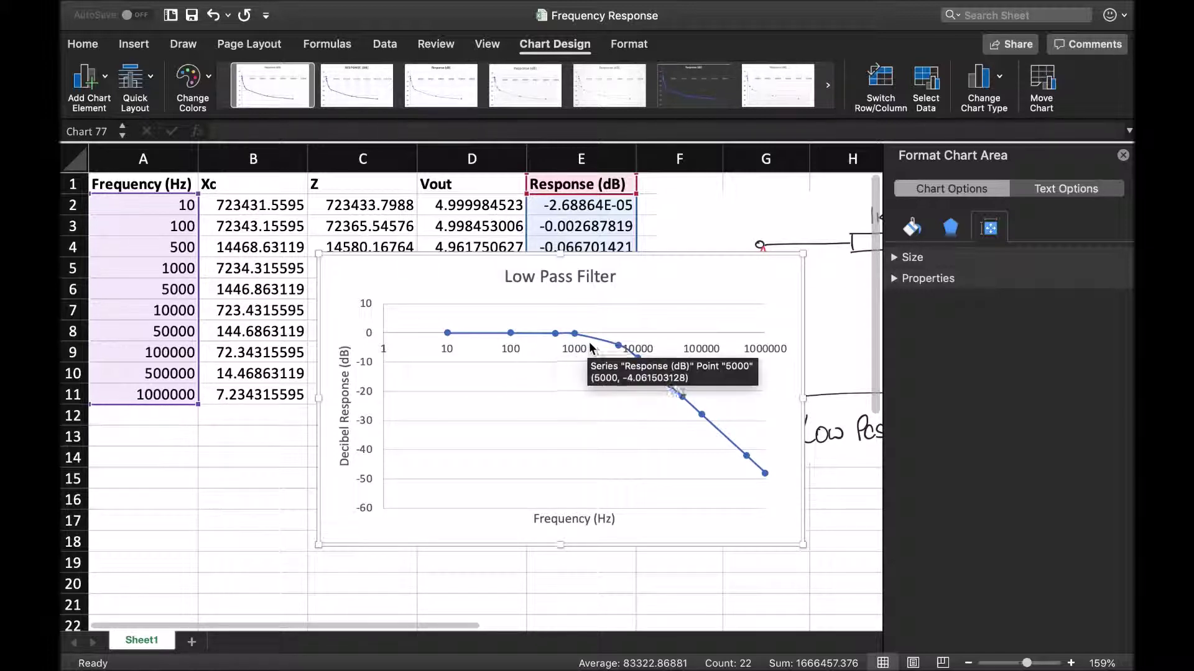
mouse_move(666, 391)
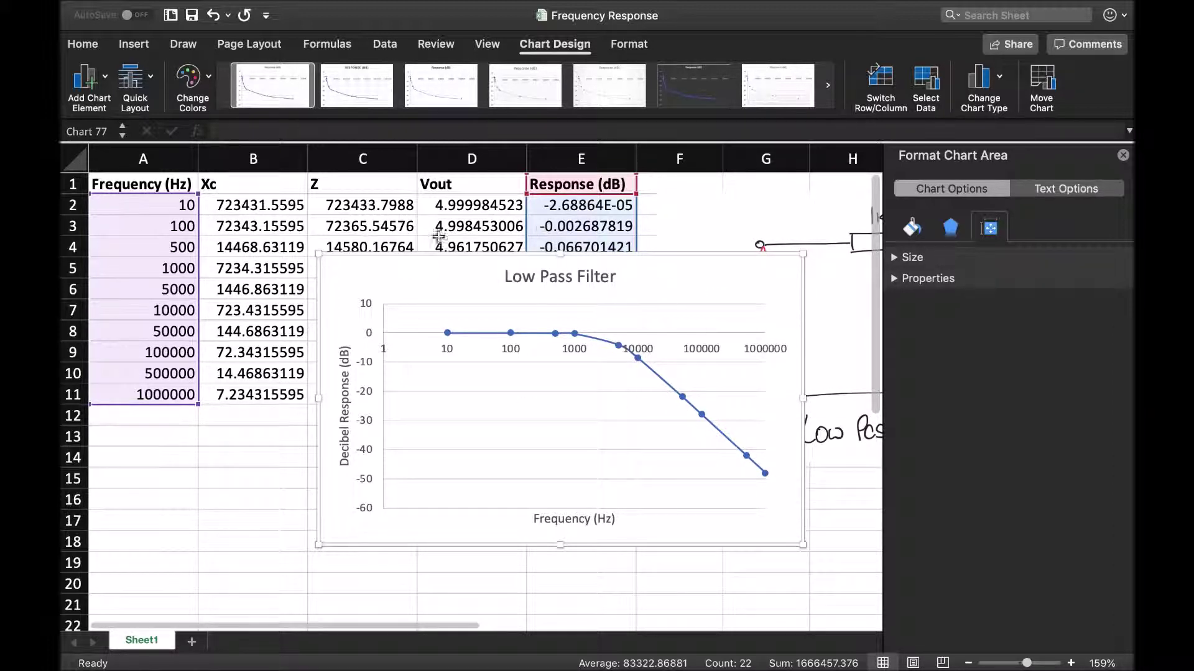
left_click_drag(318, 253, 231, 203)
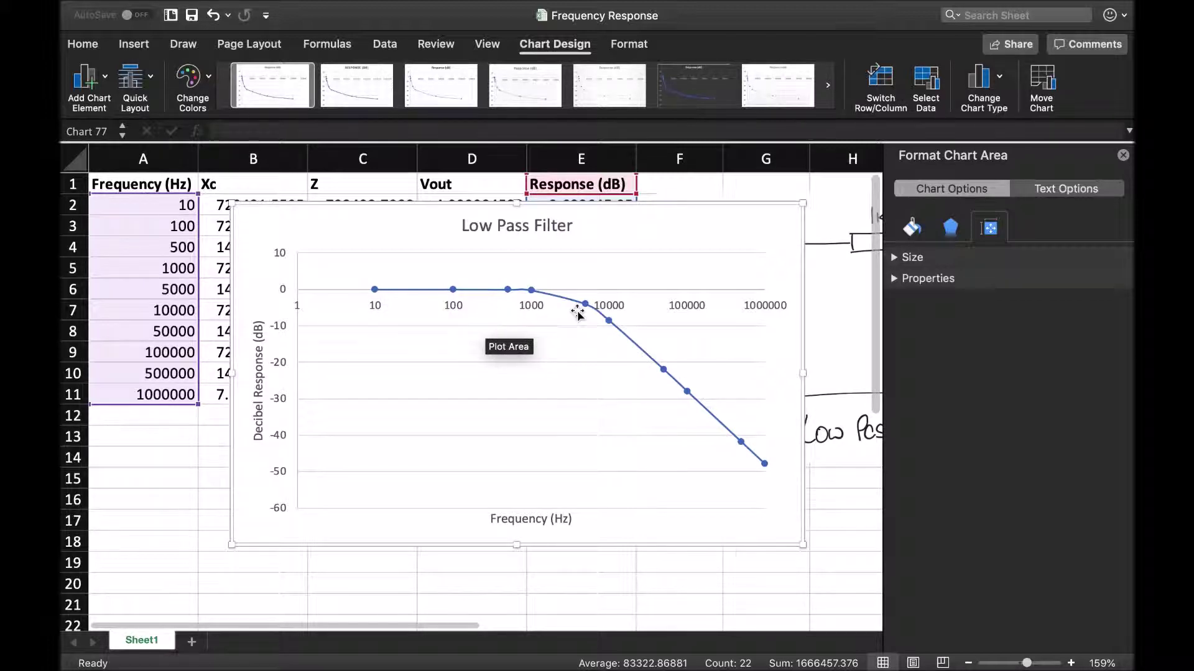
mouse_move(578, 309)
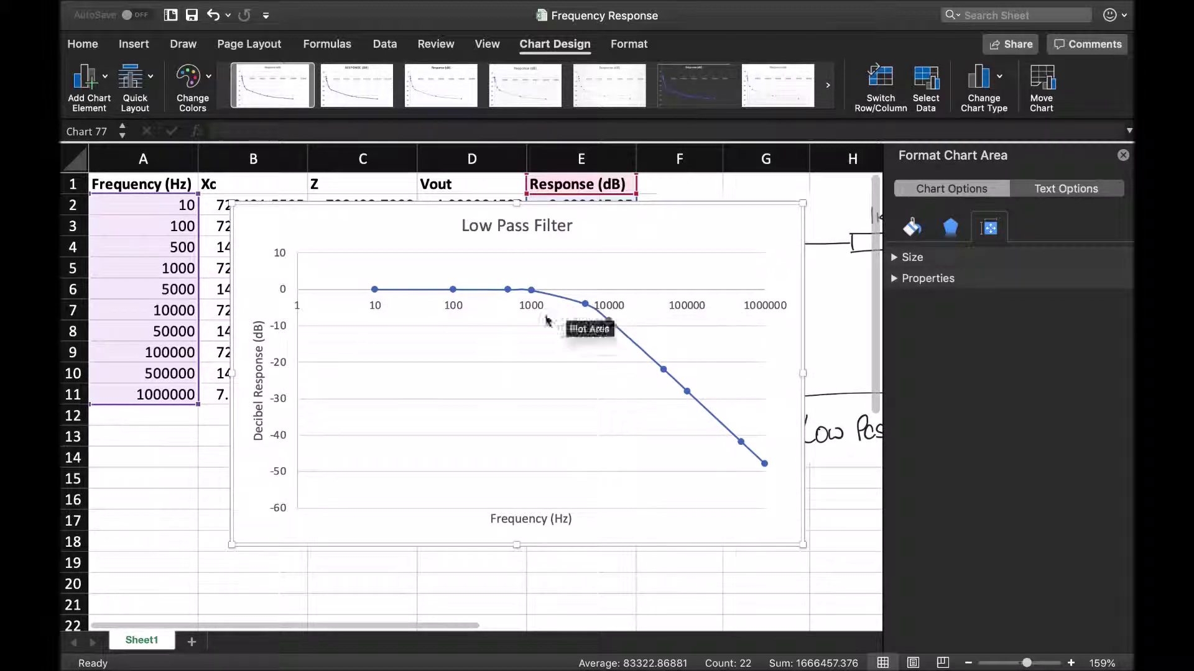
left_click(280, 331)
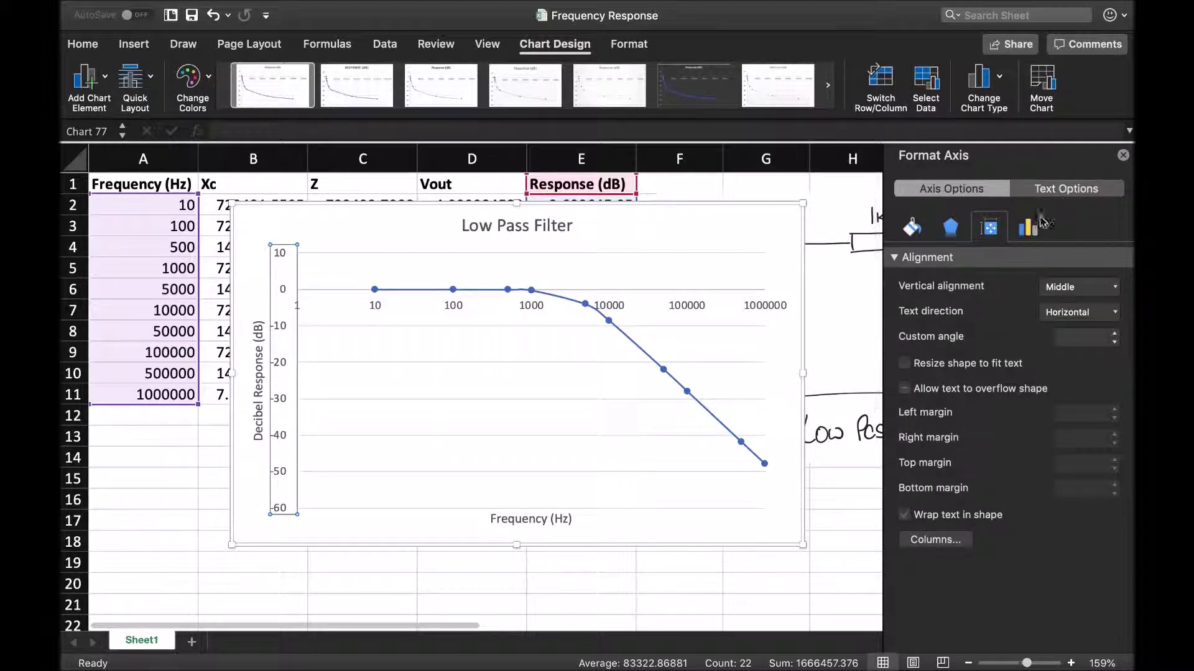
left_click(1028, 230)
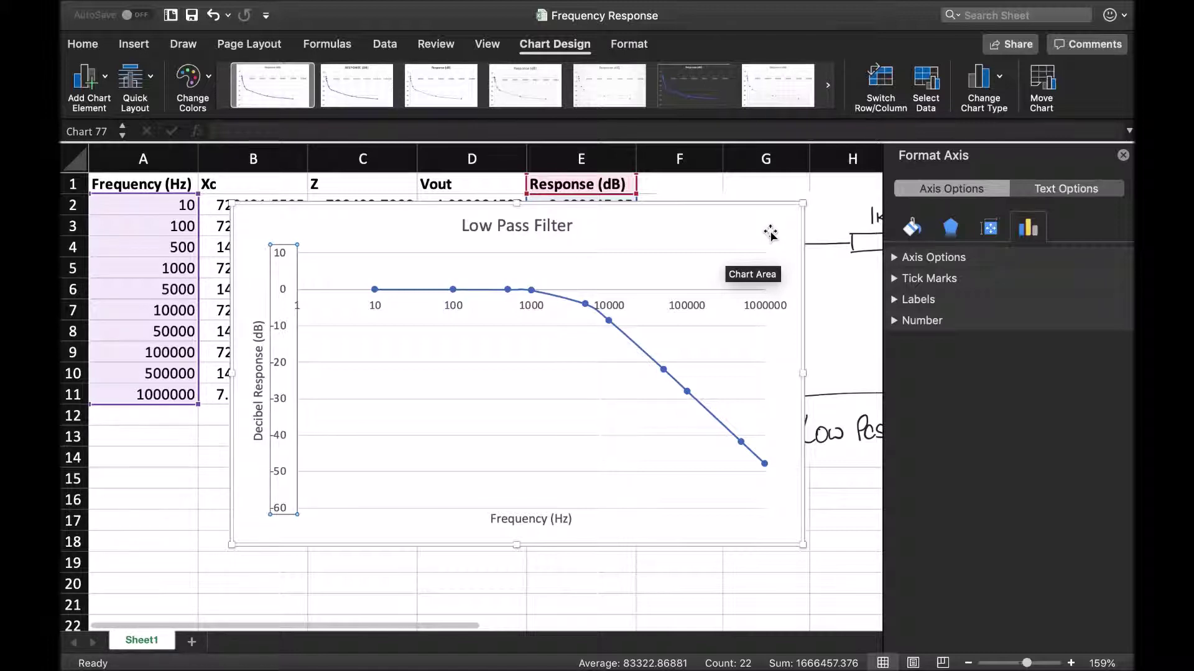
left_click(752, 218)
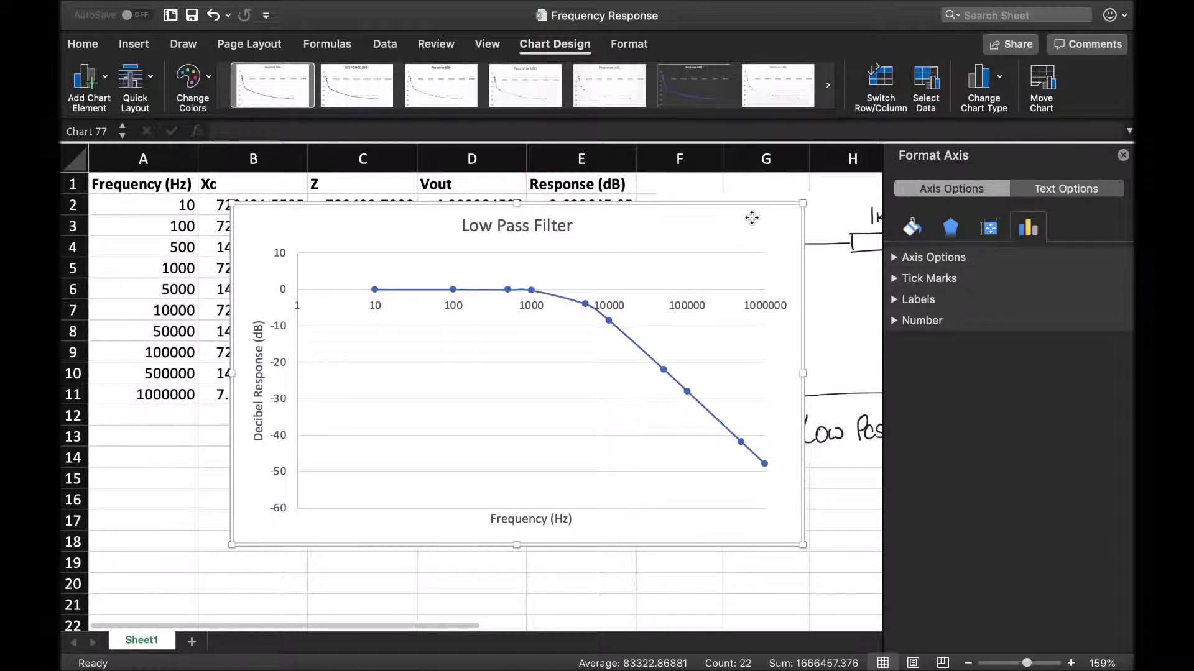
Move the chart below the data table to about row 19 and shift the circuit picture right to column I, freeing columns G and H
left_click(749, 215)
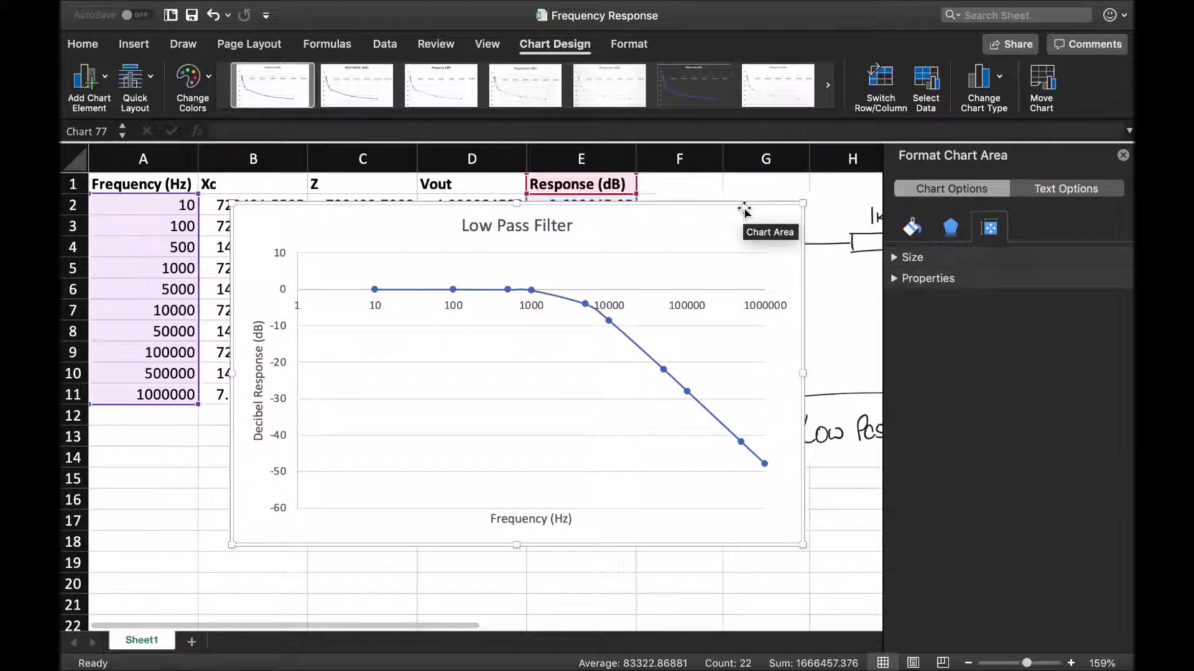
left_click_drag(713, 213, 661, 567)
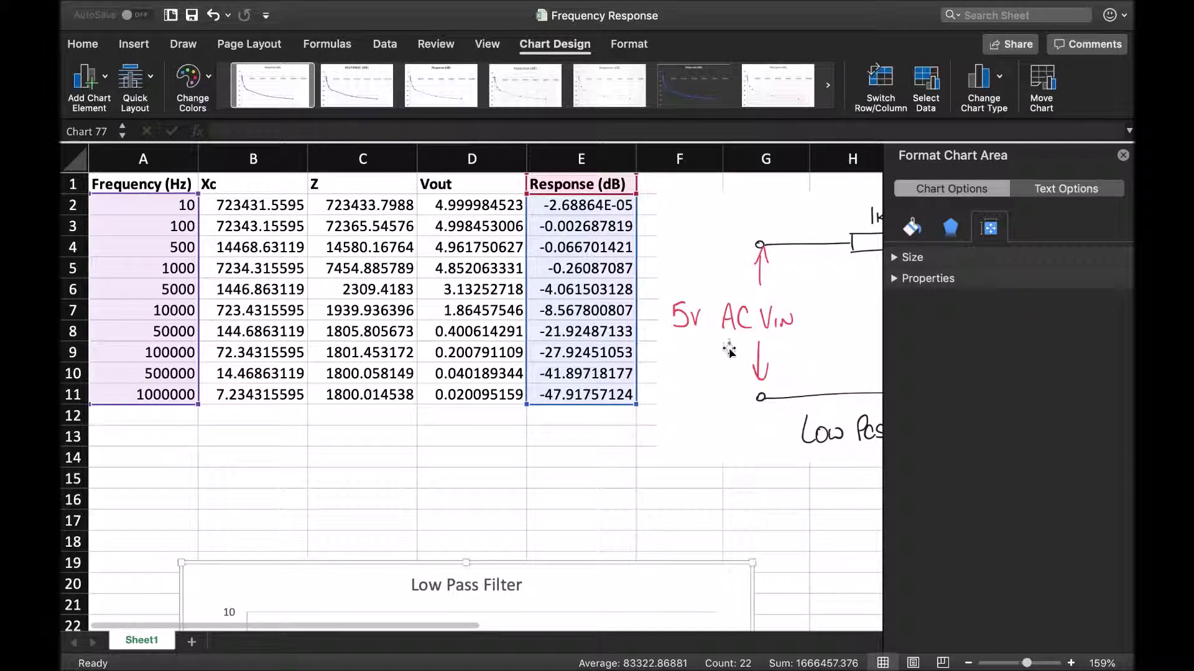
scroll(684, 500, "right", 5)
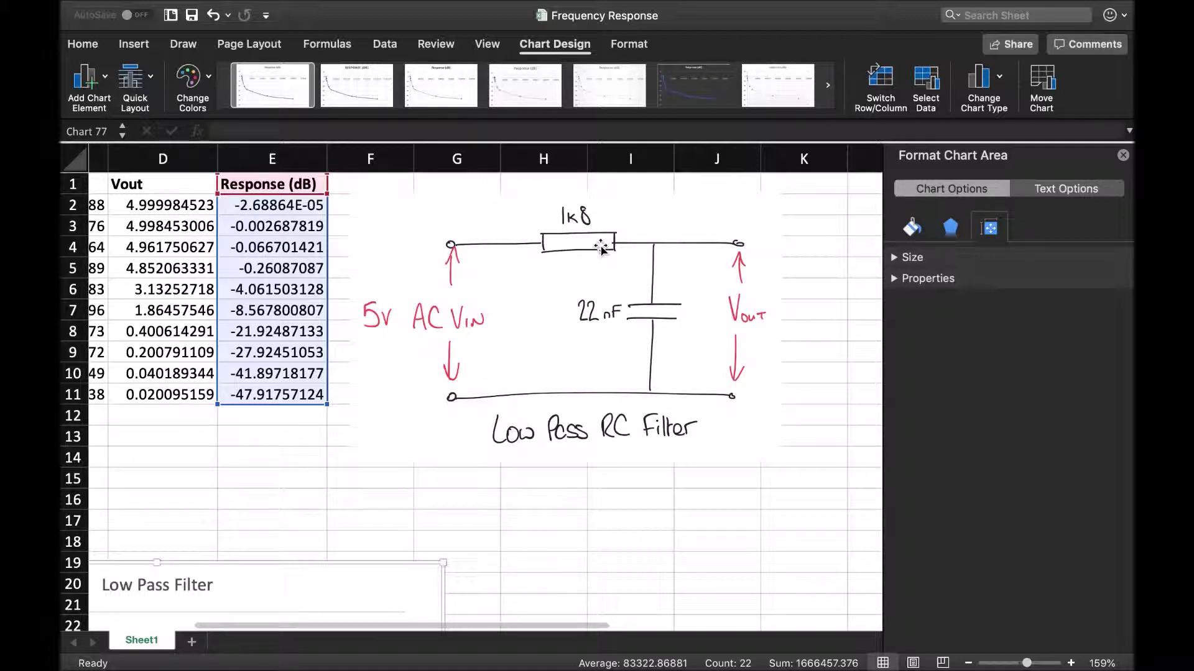
scroll(600, 247, "left", 3)
left_click_drag(494, 225, 728, 245)
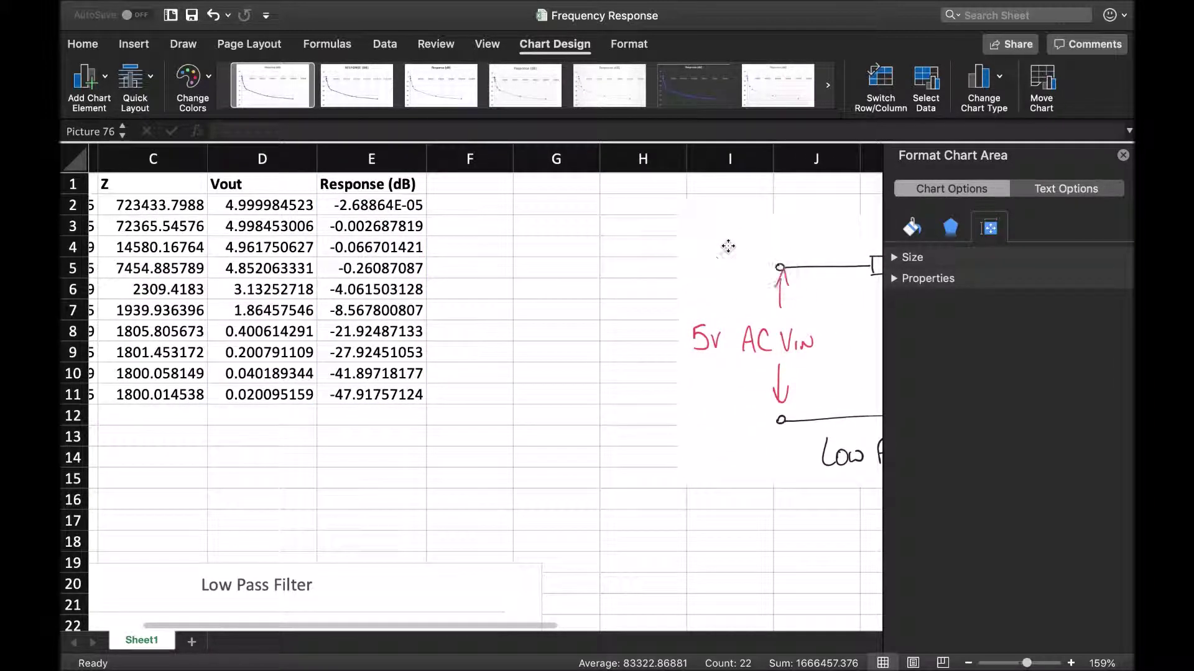
Enter the header "Vout HP" in cell G1
left_click(548, 185)
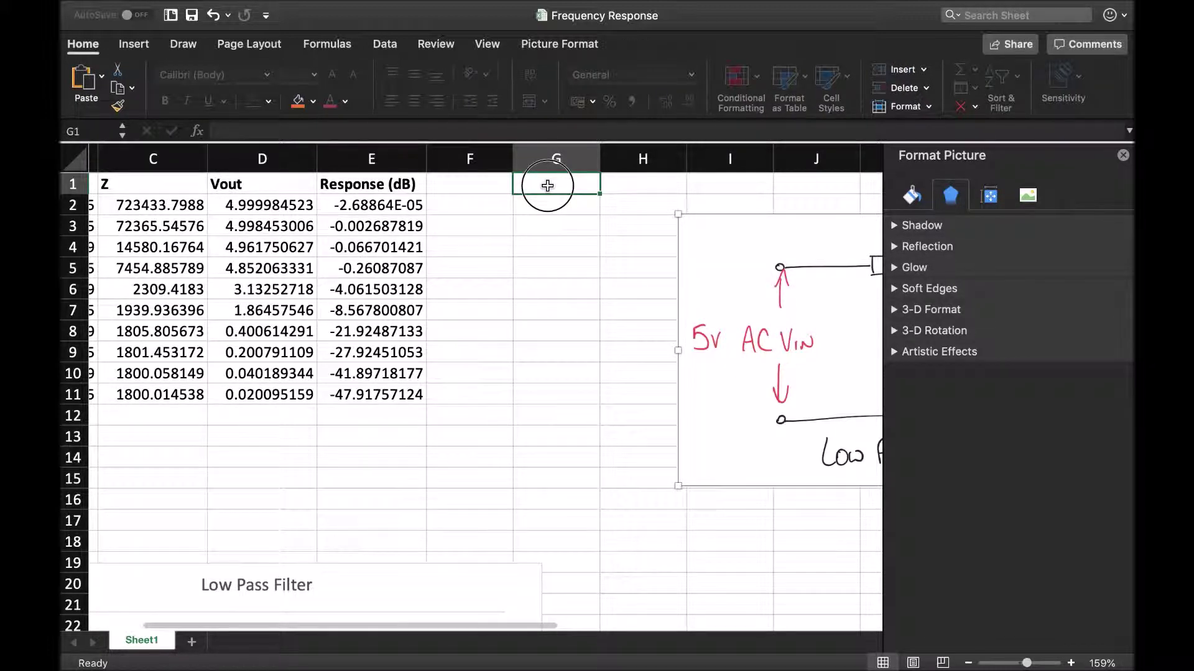
type("V")
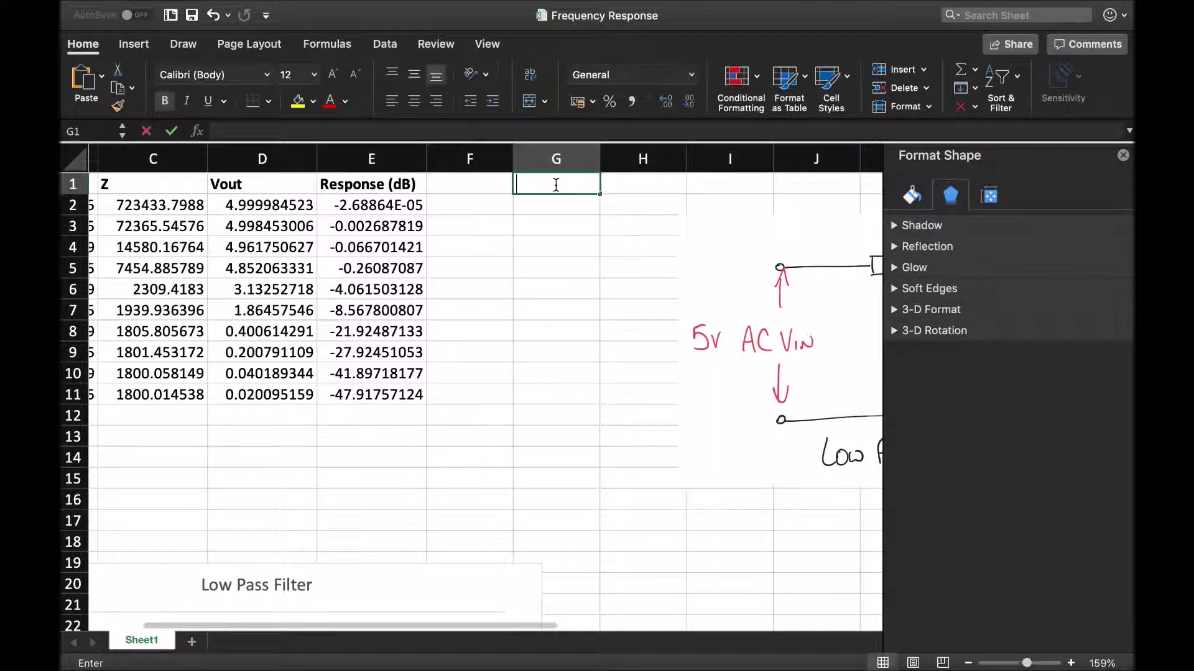
type("out HP")
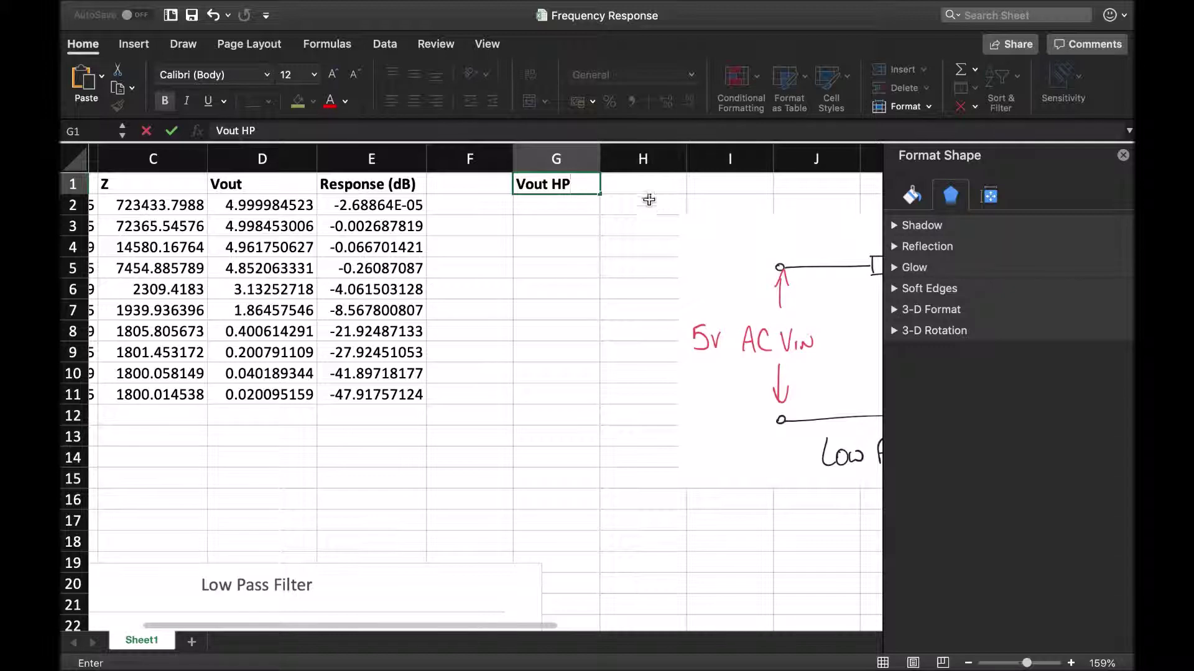
Calculate the high-pass output voltage in G2 with =5*(1800/C2) and fill the formula down to G11
left_click(564, 213)
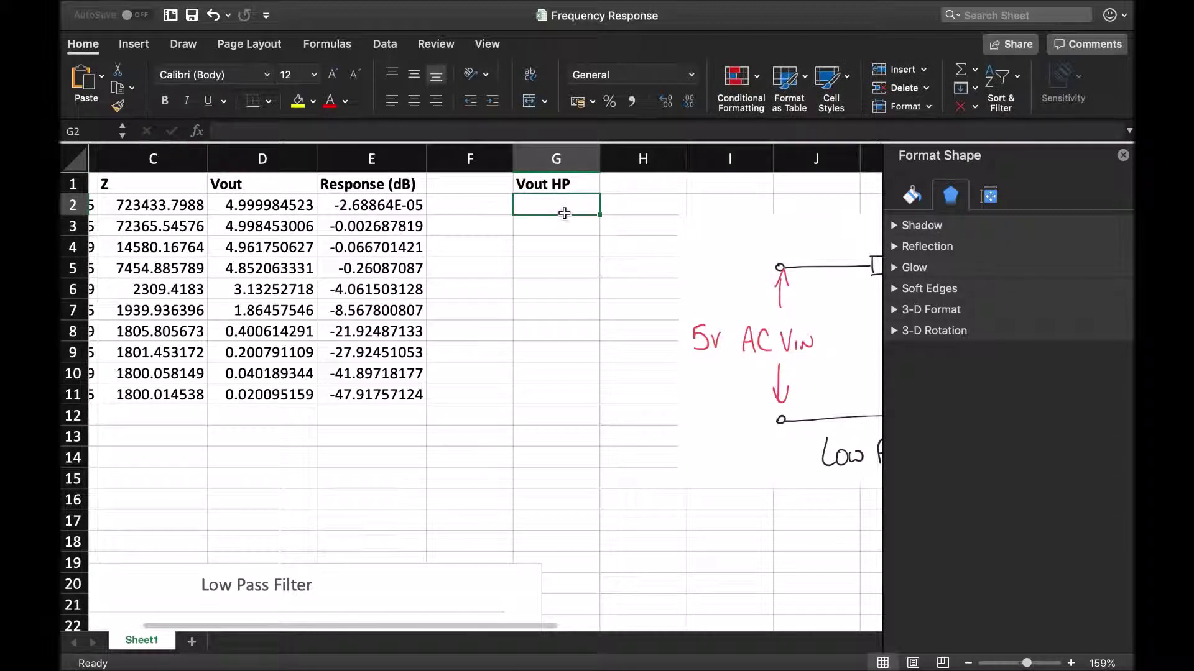
type("=5*(")
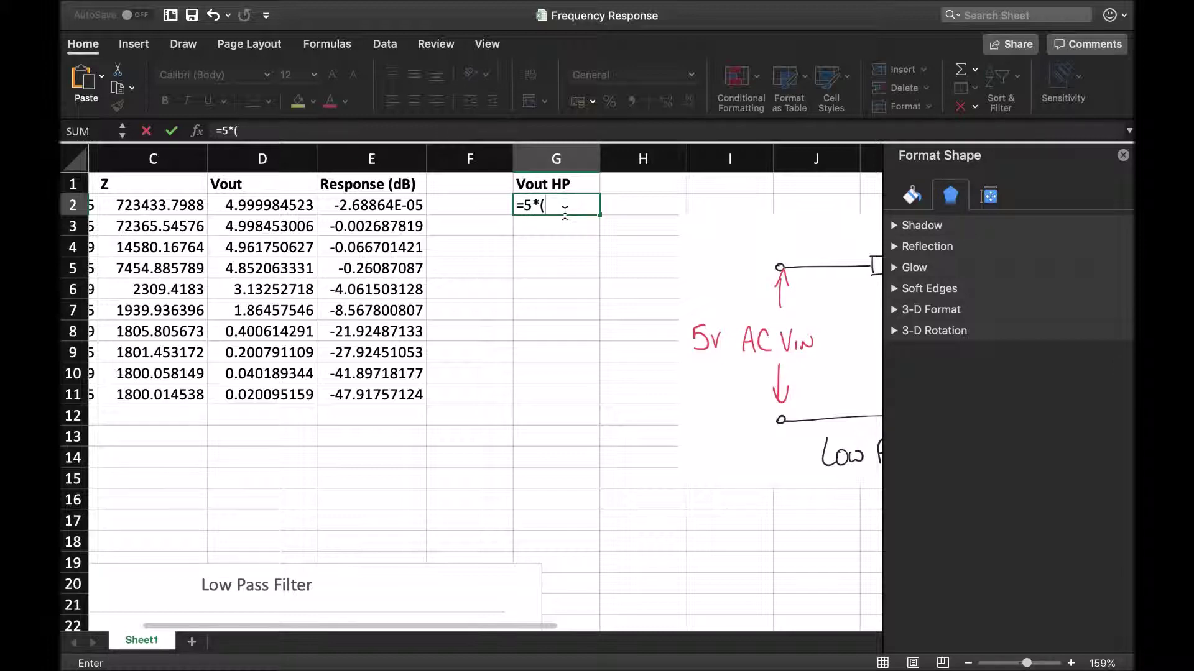
type("1800/")
left_click(163, 205)
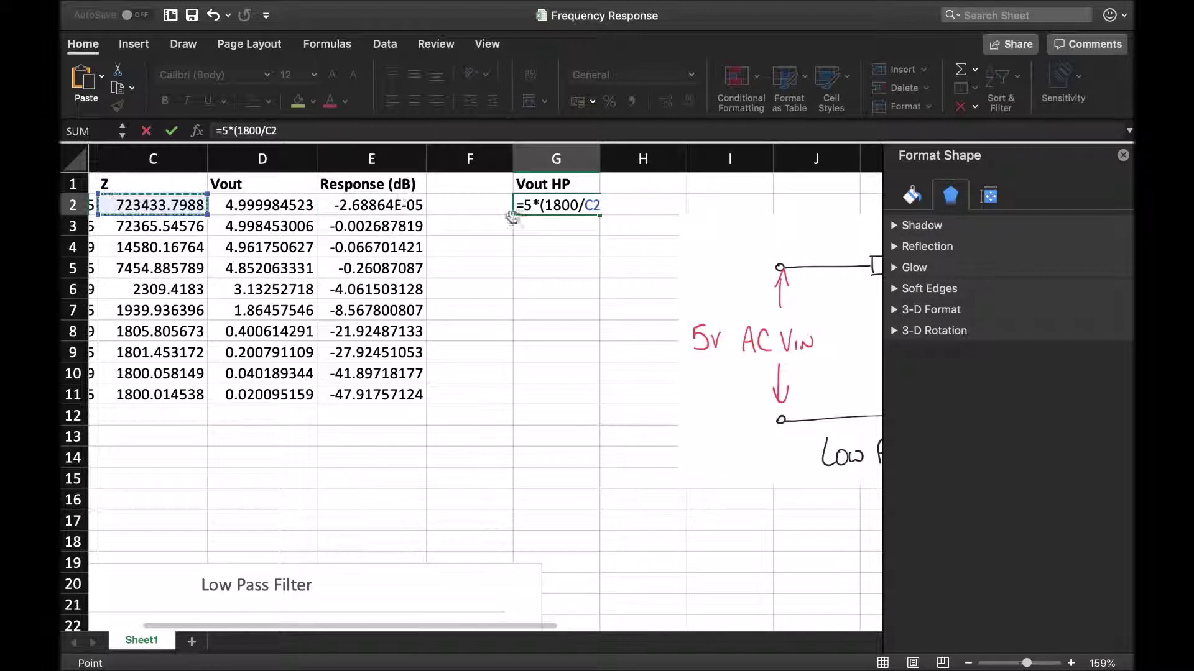
type(")")
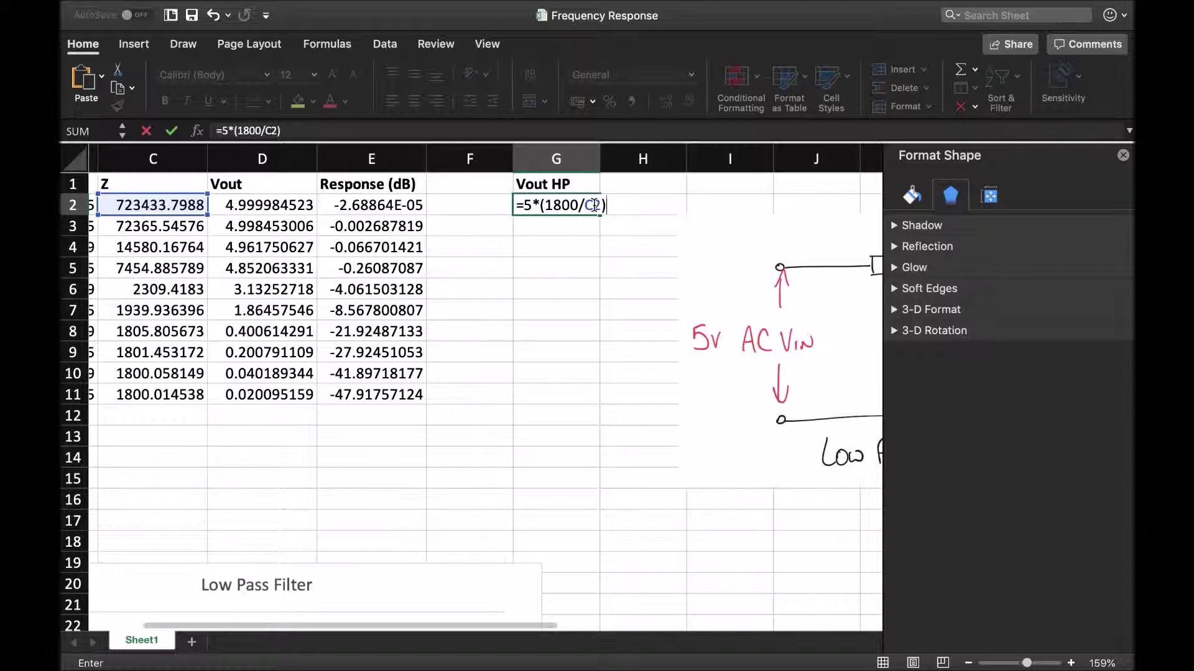
key("Return")
left_click(560, 205)
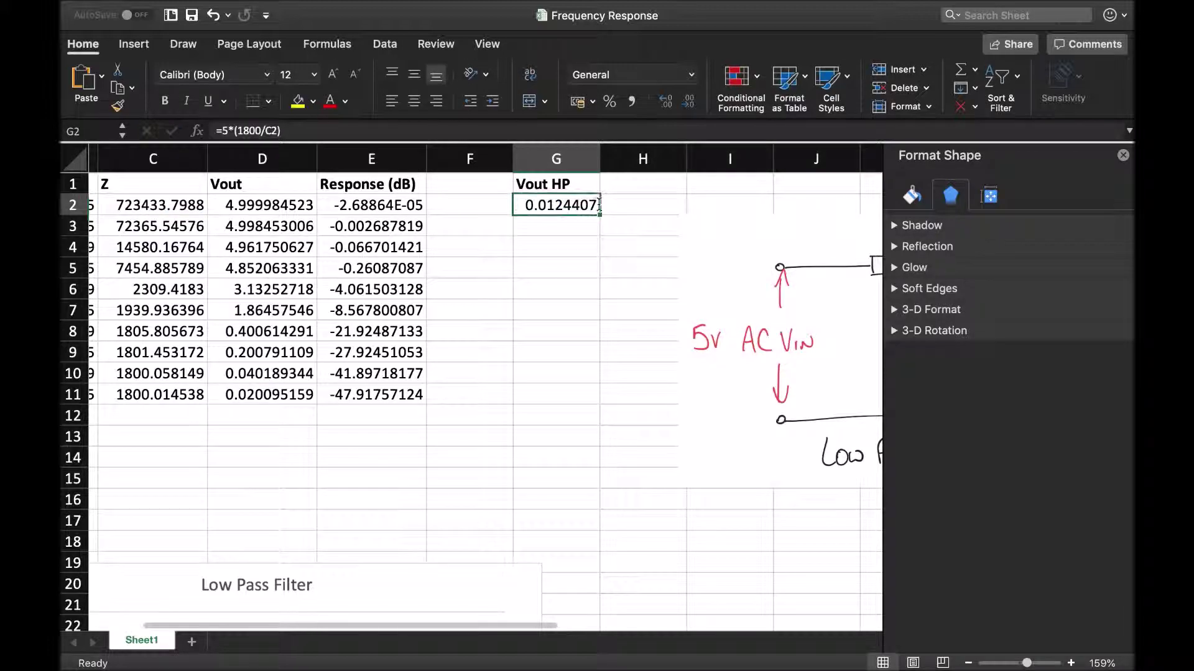
left_click_drag(600, 215, 603, 407)
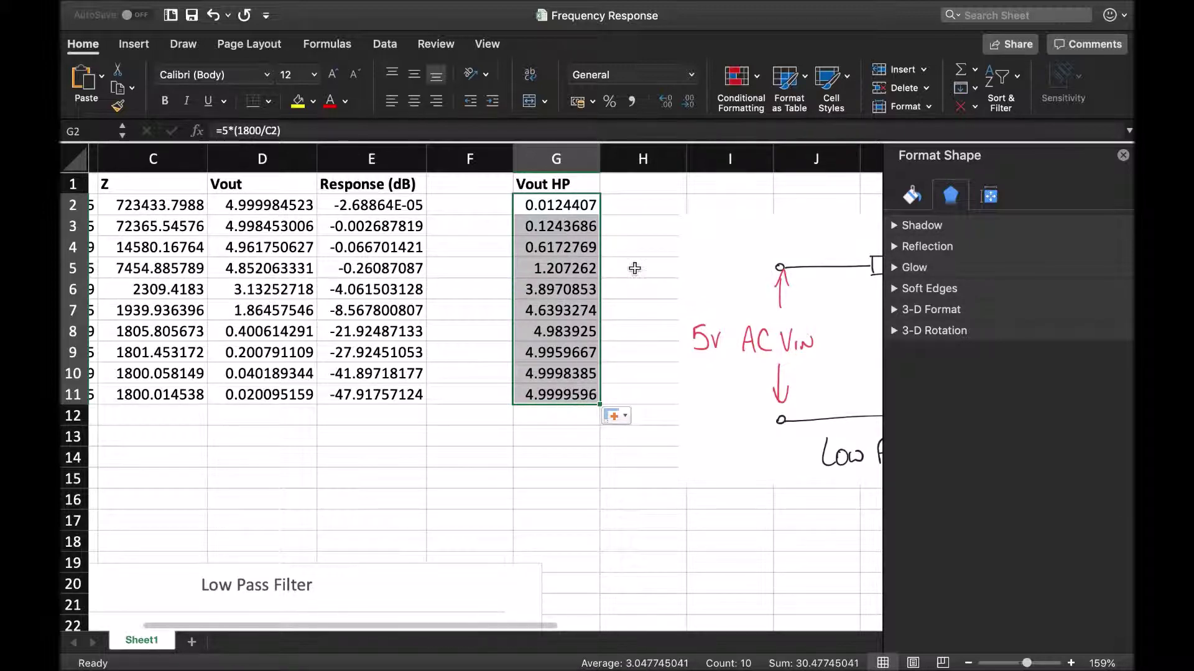
Shift the circuit picture further right, clear of column I, and enter the header "Decibels (HP)" in H1
mouse_move(714, 226)
left_mouse_down()
mouse_move(706, 232)
mouse_move(782, 234)
left_mouse_up()
left_click(658, 187)
type("Decibels (HP")
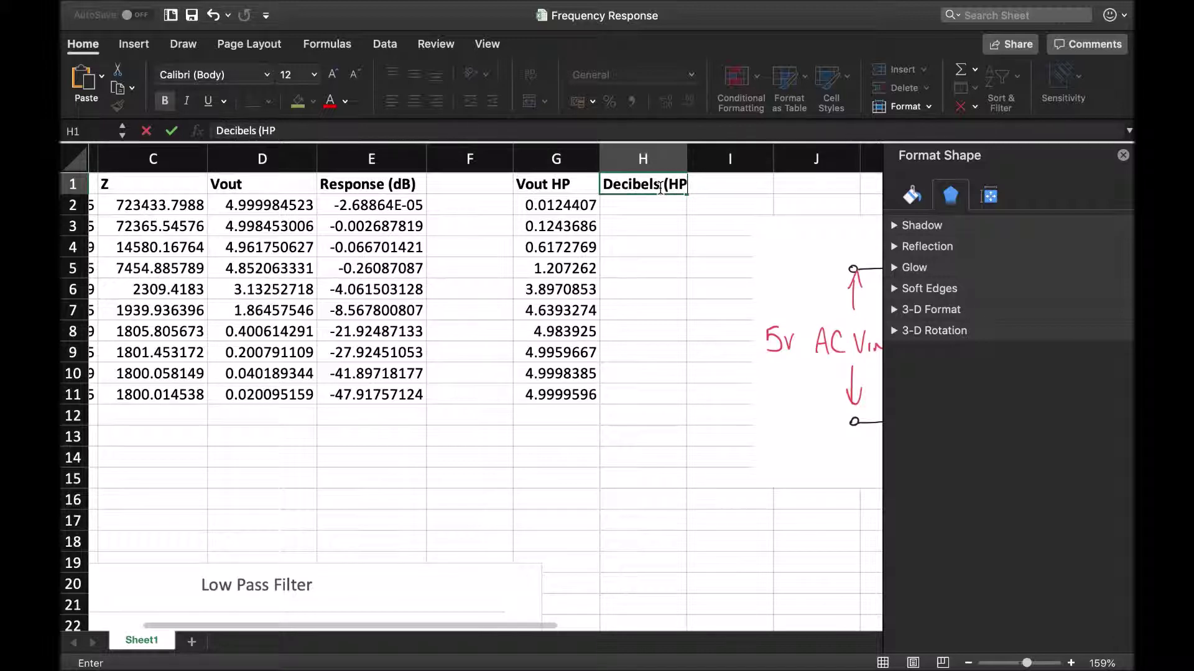
type(")")
key("Return")
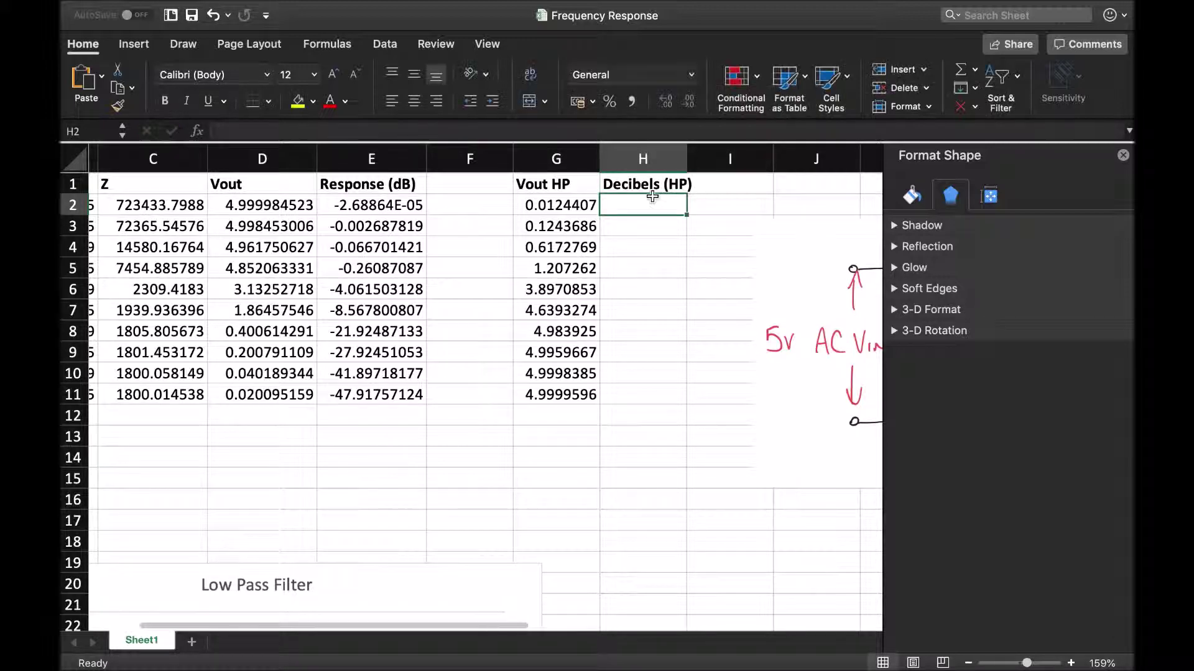
Calculate the high-pass decibel response in H2 with =20*LOG10(G2/5) and fill the formula down to H11
type("=20")
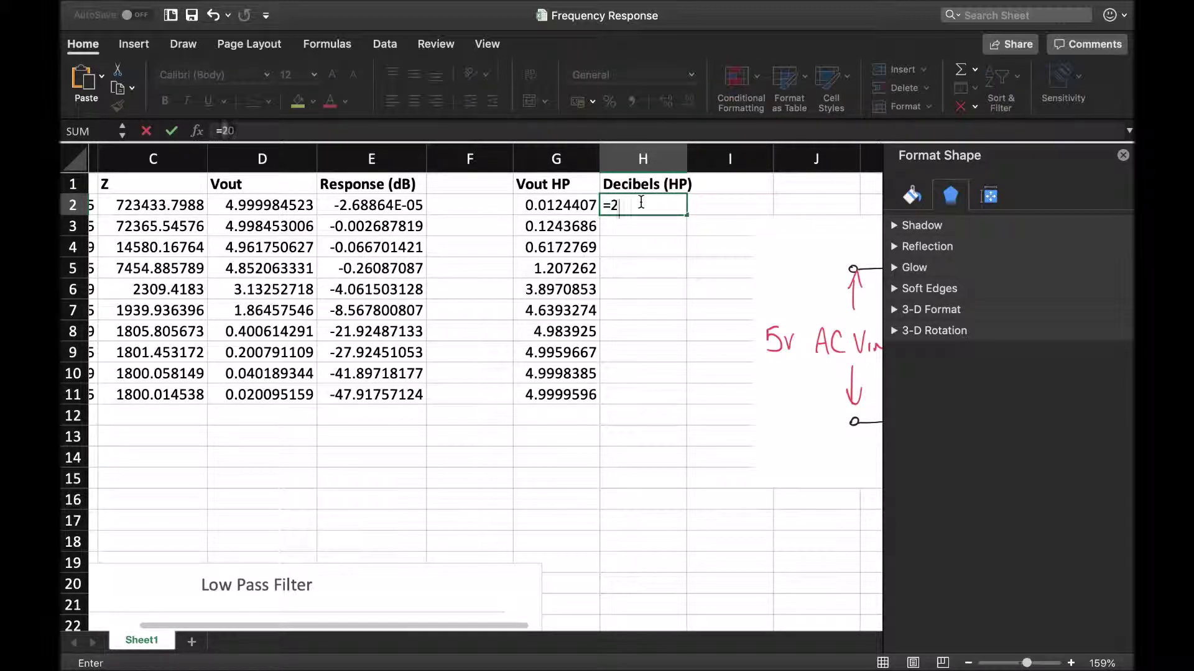
type("*lo")
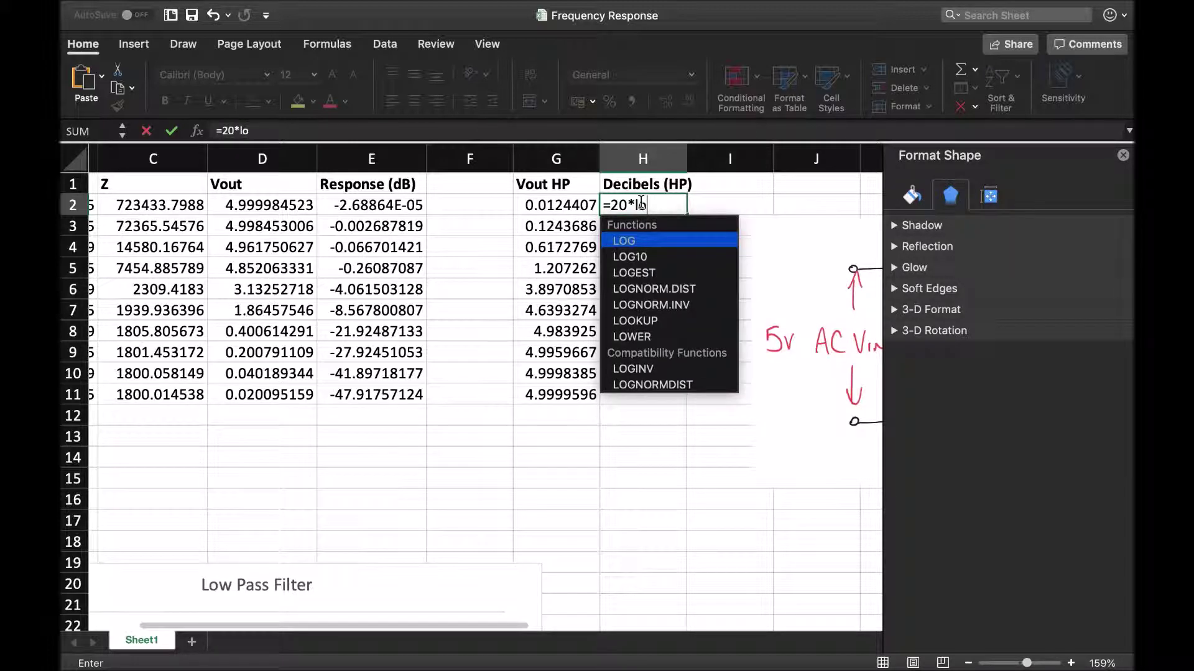
double_click(633, 257)
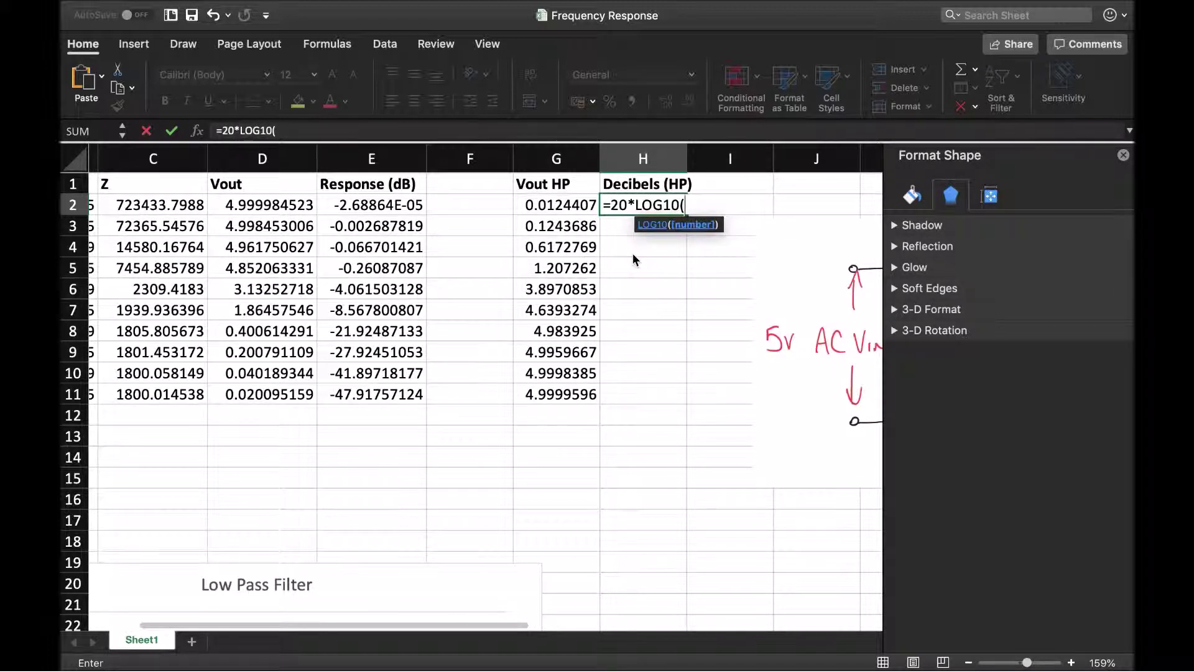
left_click(569, 207)
type("/")
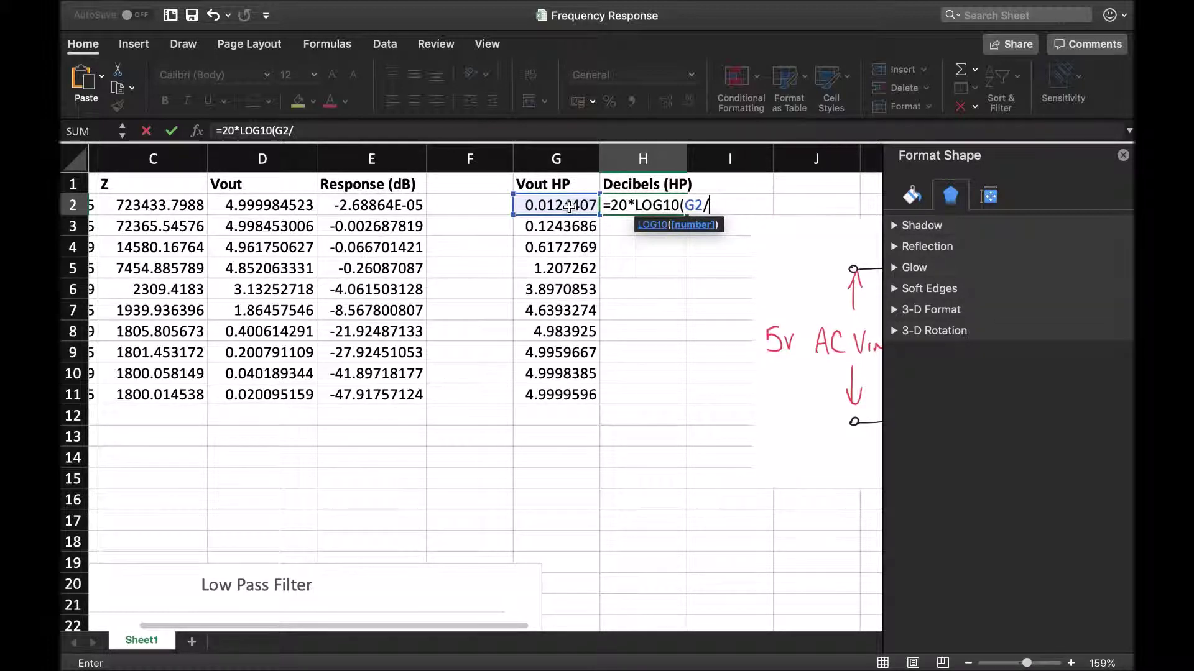
type("5)")
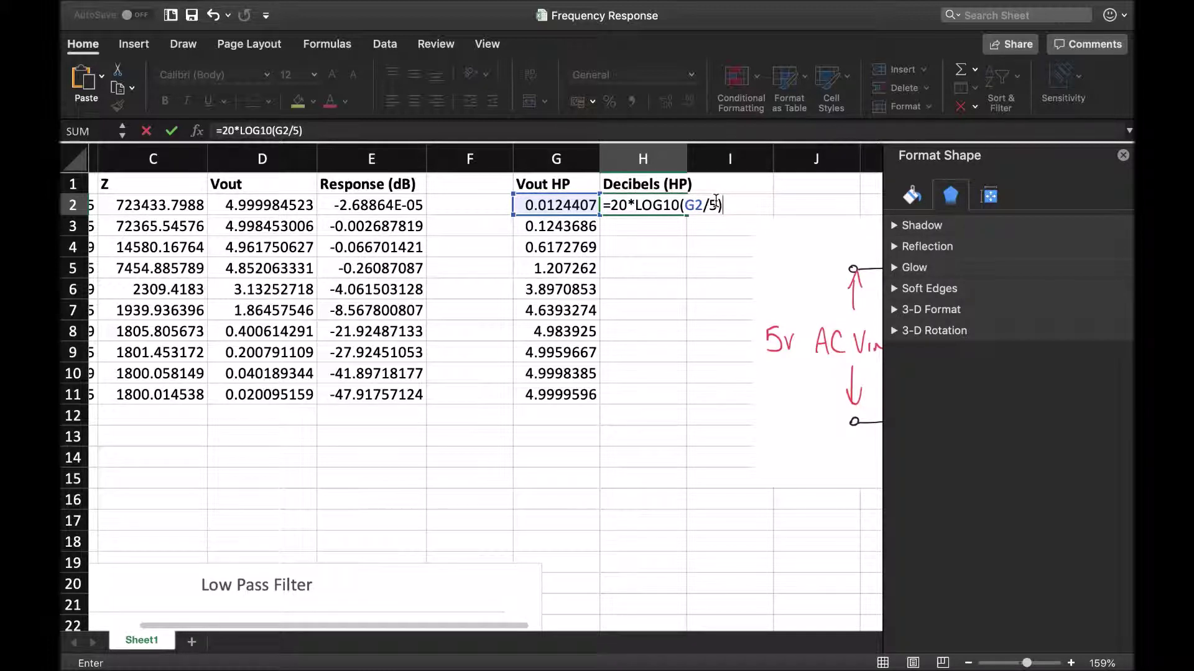
key("Return")
left_click(646, 208)
left_click_drag(687, 215, 676, 398)
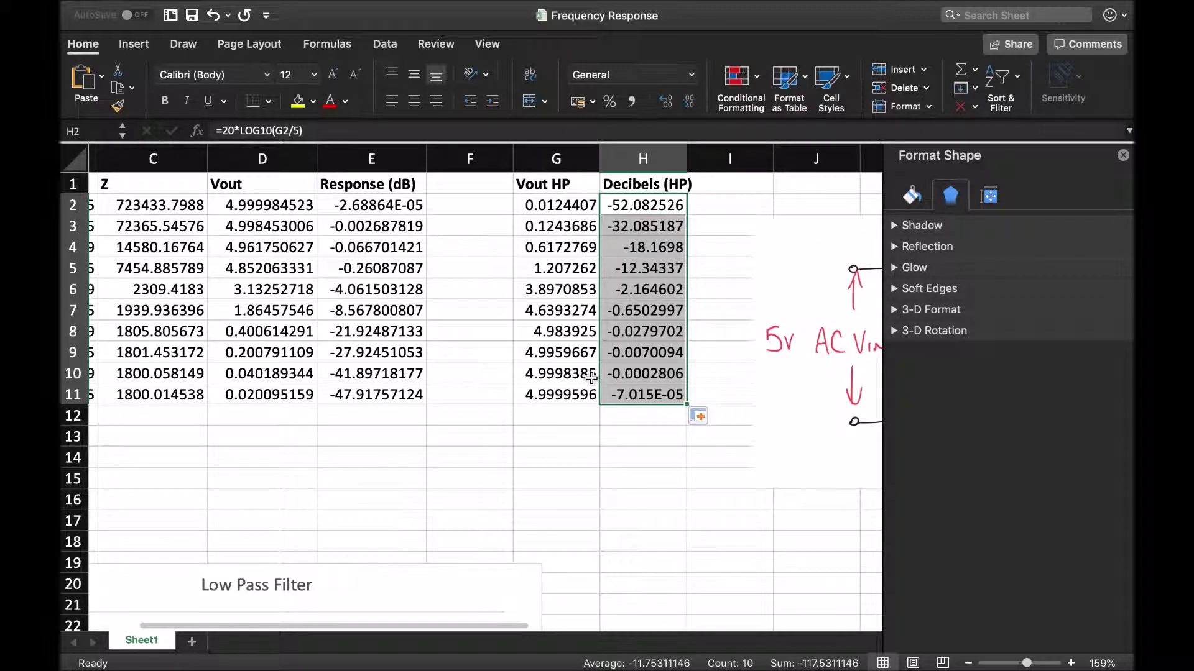
Insert a scatter chart with smooth lines and markers plotting Decibels (HP) in column H against Frequency (Hz) in column A
scroll(591, 378, "left", 5)
left_click(161, 156)
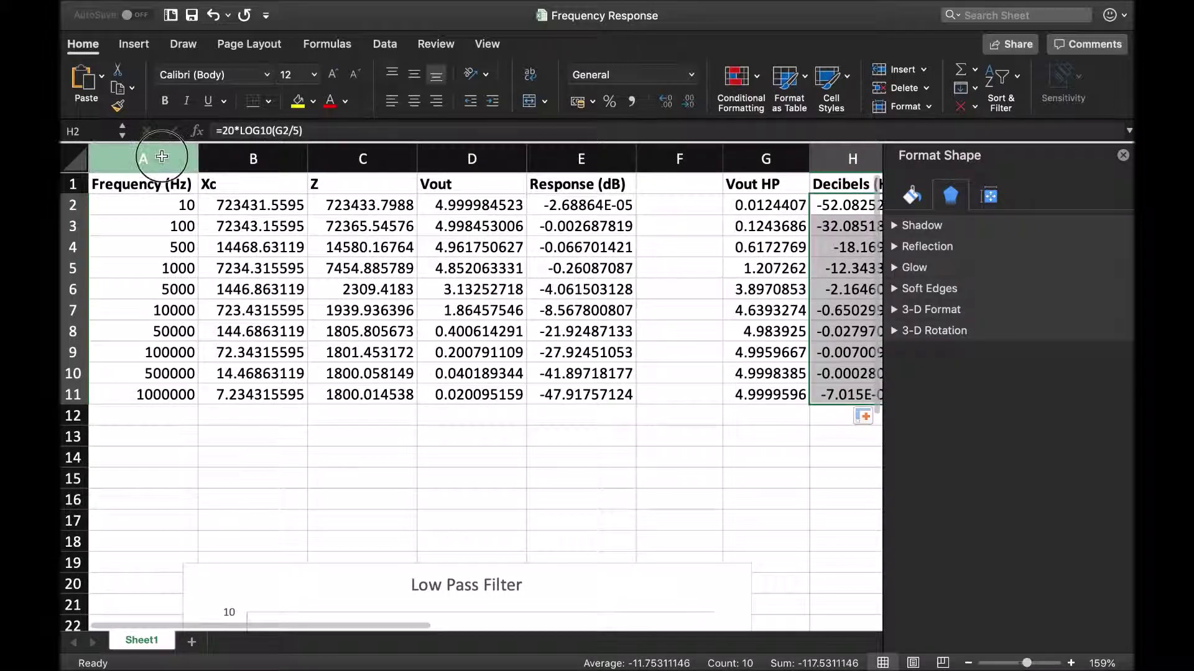
scroll(504, 281, "right", 8)
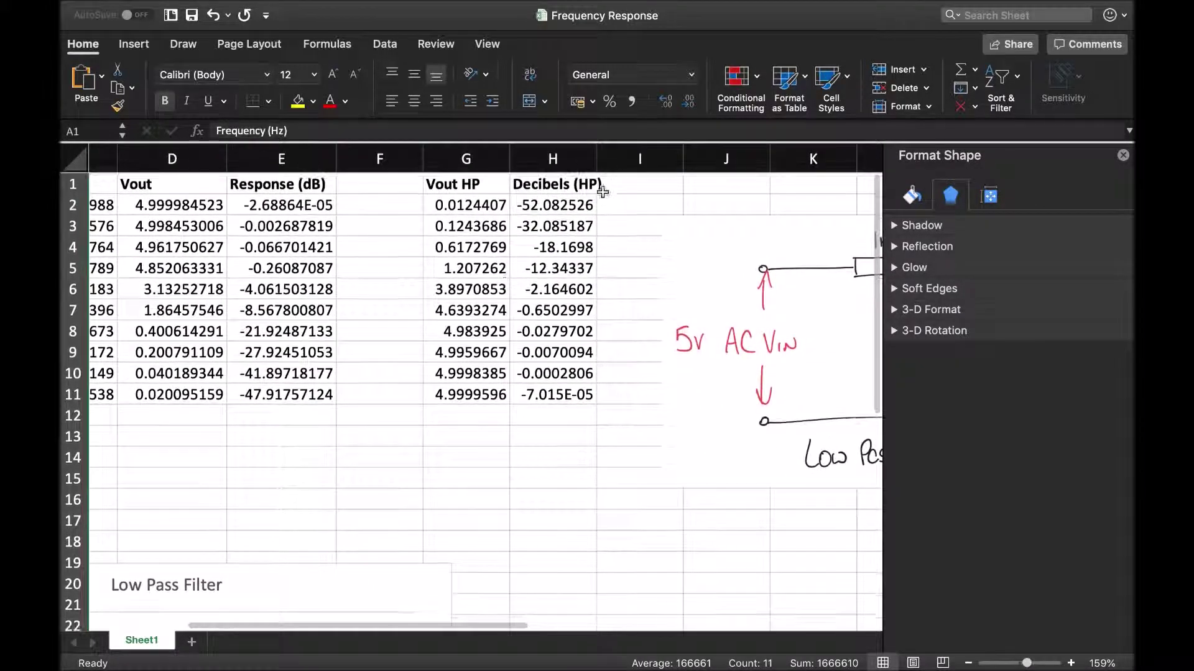
left_click(564, 160, "super")
left_click(564, 163)
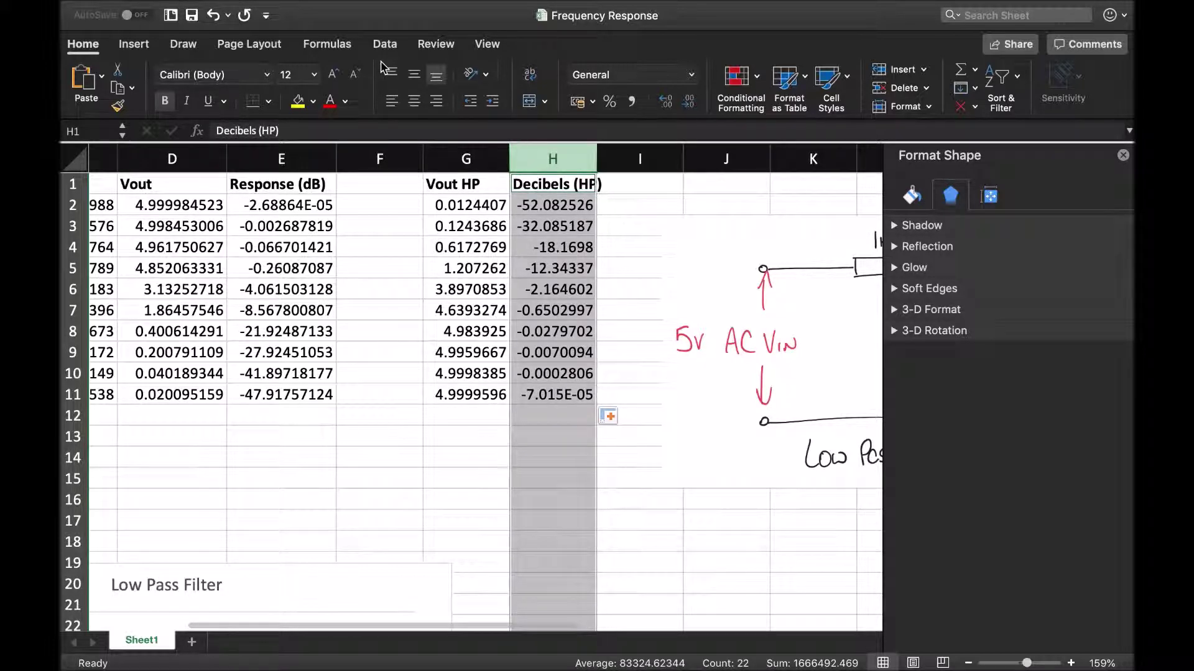
left_click(142, 50)
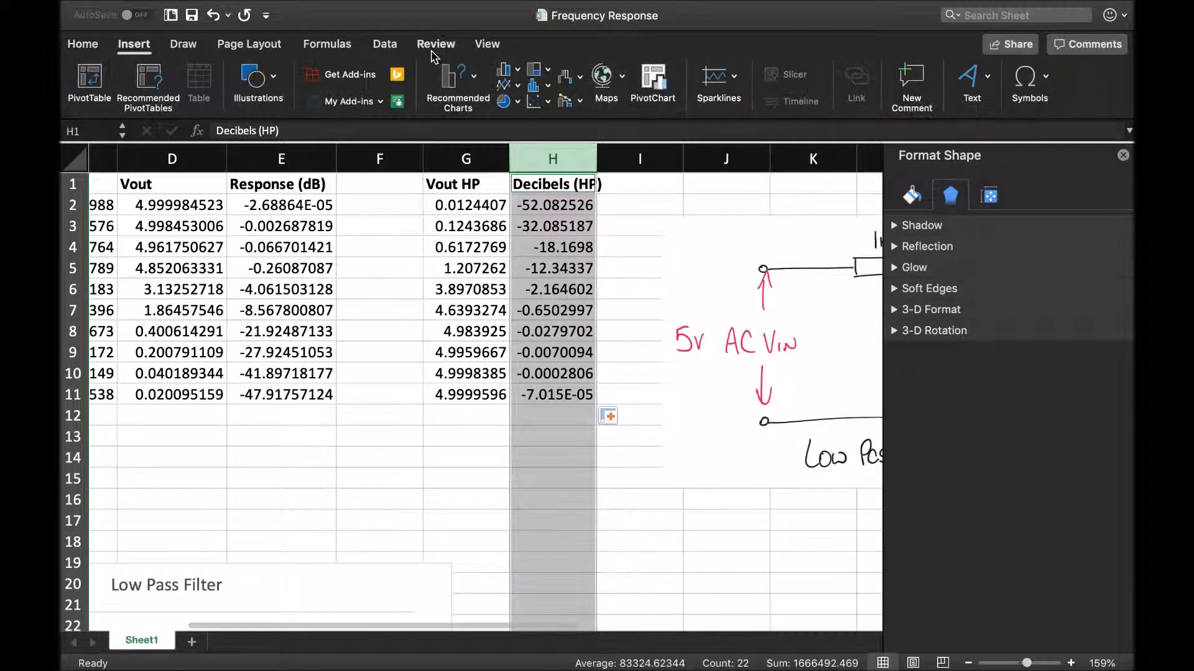
left_click(541, 101)
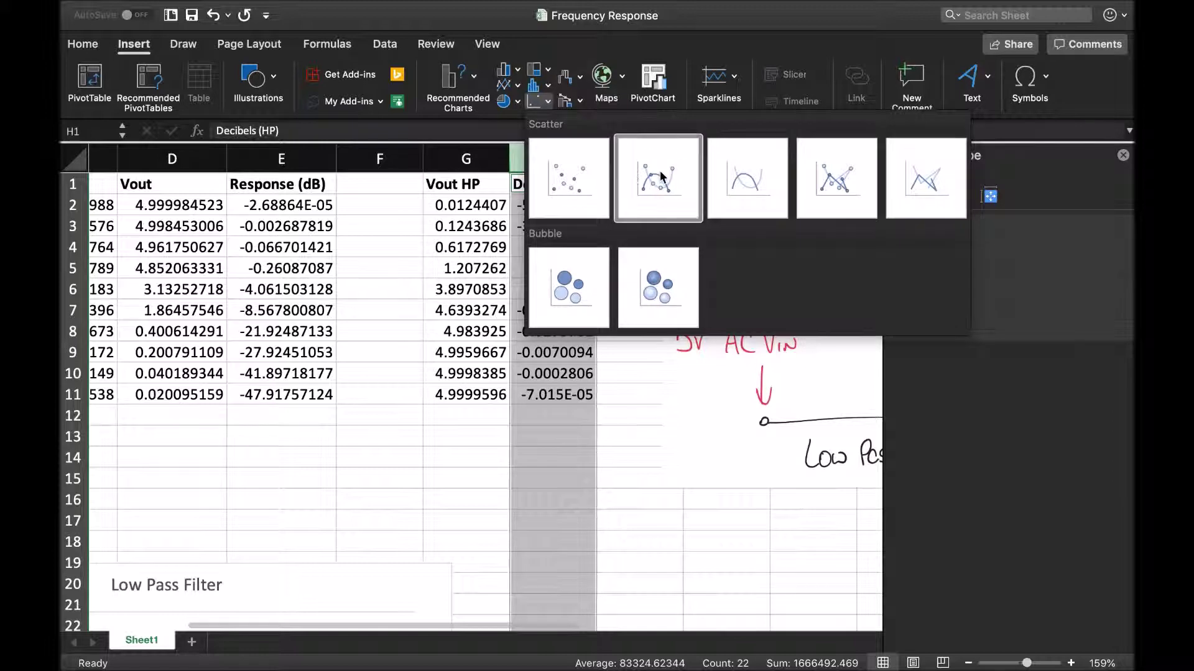
left_click(625, 174)
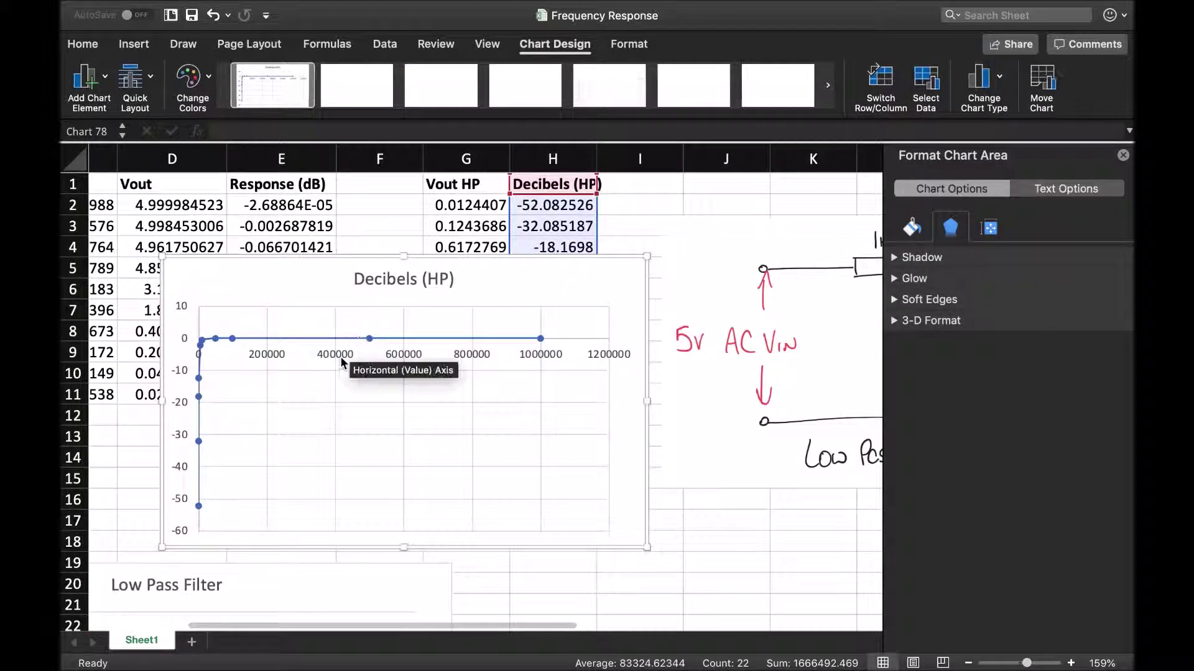
Set the Decibels (HP) chart's horizontal frequency axis to a base 10 logarithmic scale and shift the chart slightly up and right
left_click(341, 358)
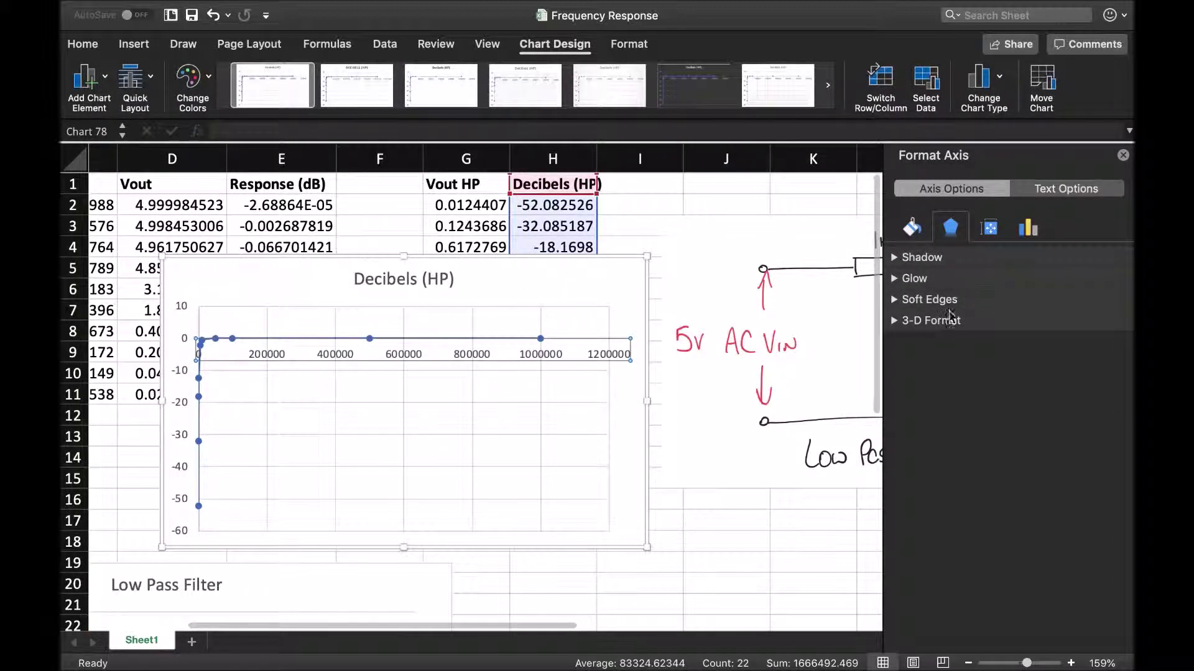
left_click(992, 230)
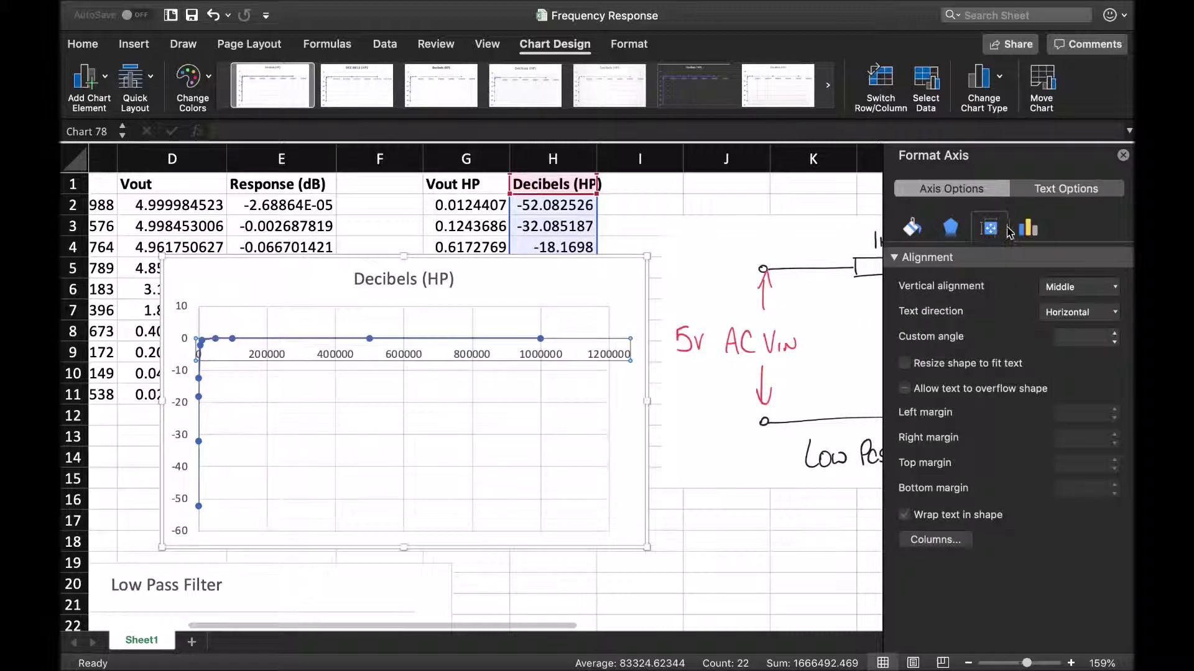
left_click(1026, 230)
left_click(957, 260)
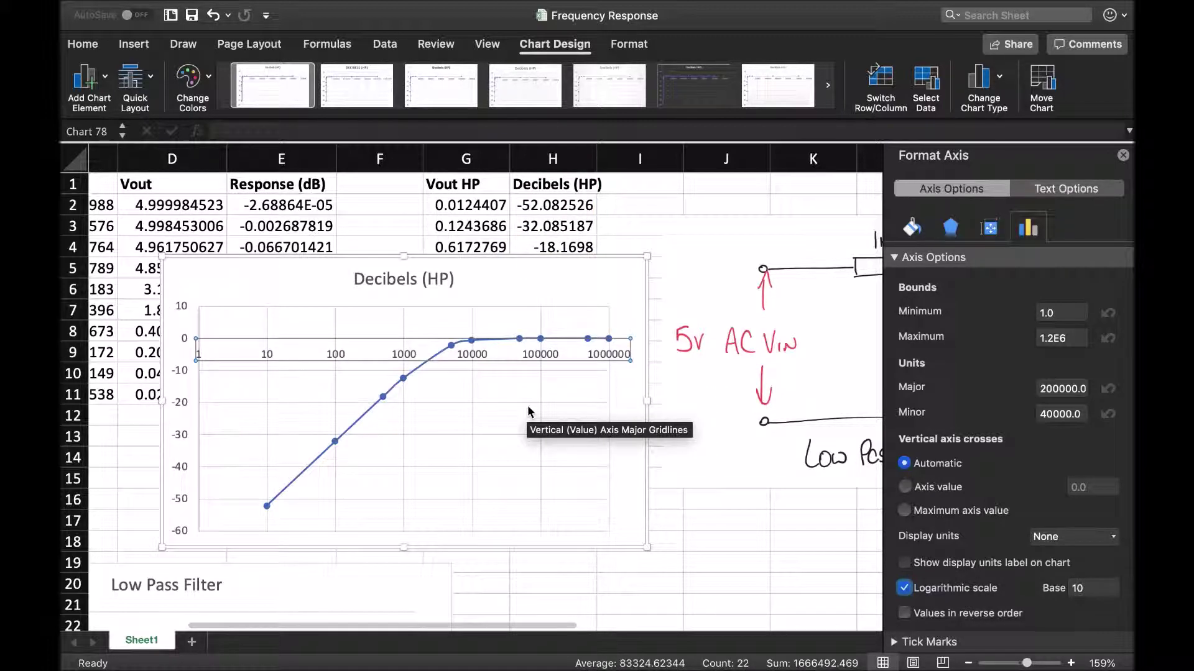
left_click_drag(524, 277, 586, 258)
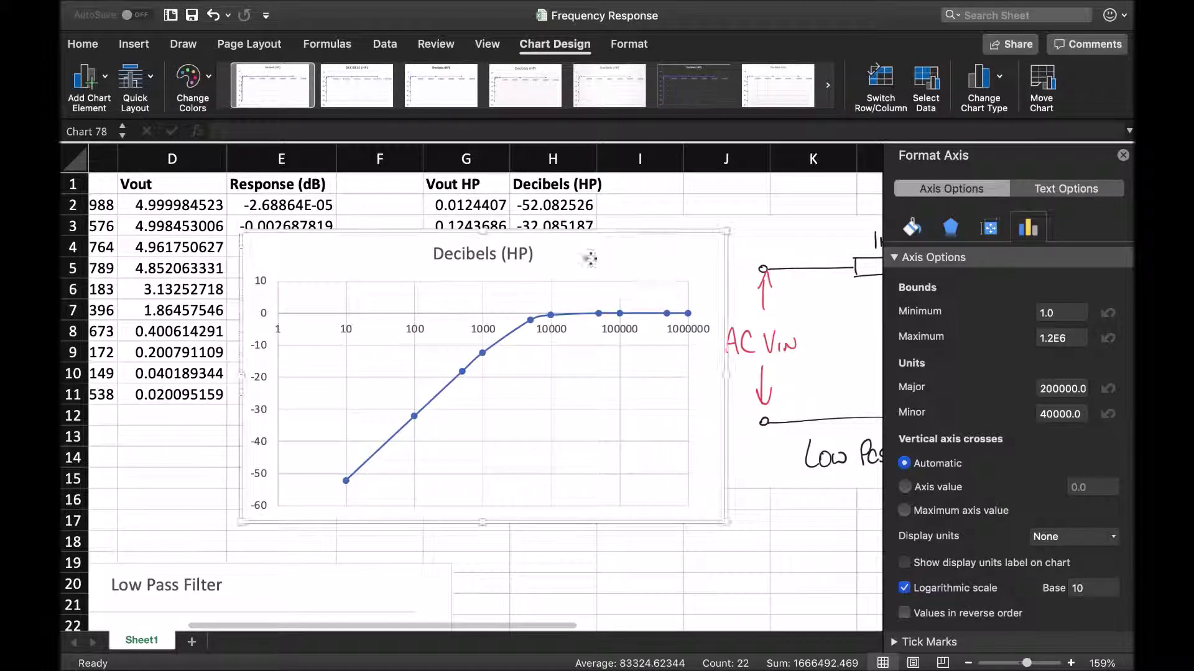
Change the title of the Decibels (HP) chart to "High Pass Filter"
left_click(467, 254)
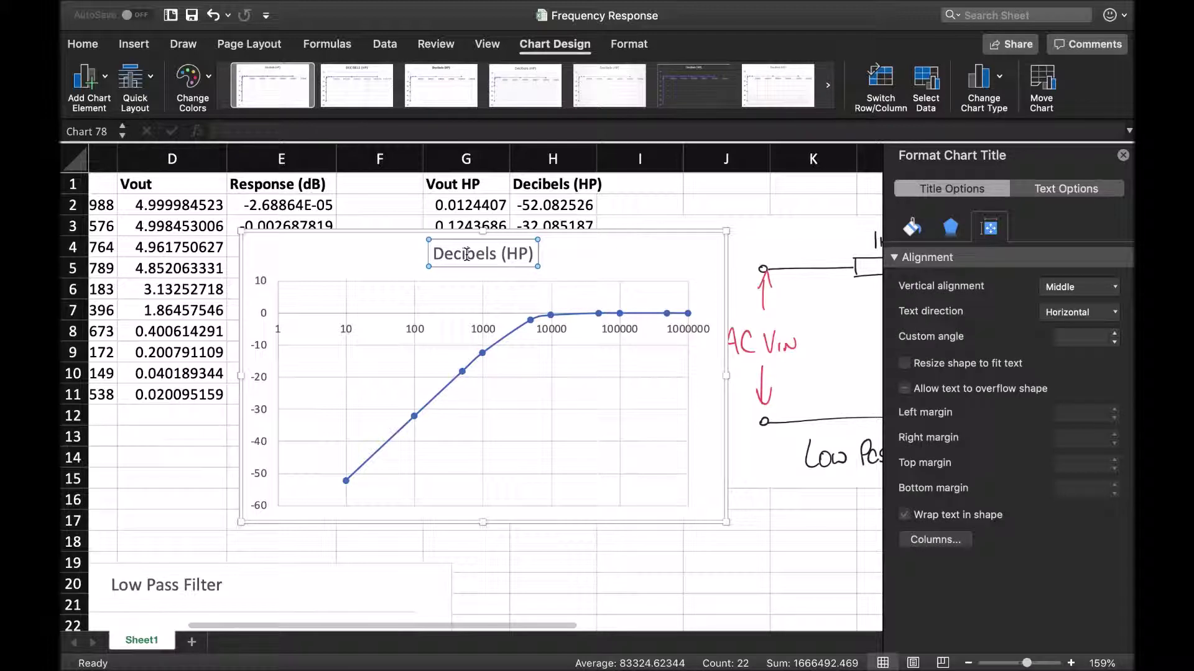
double_click(466, 254)
type("High a")
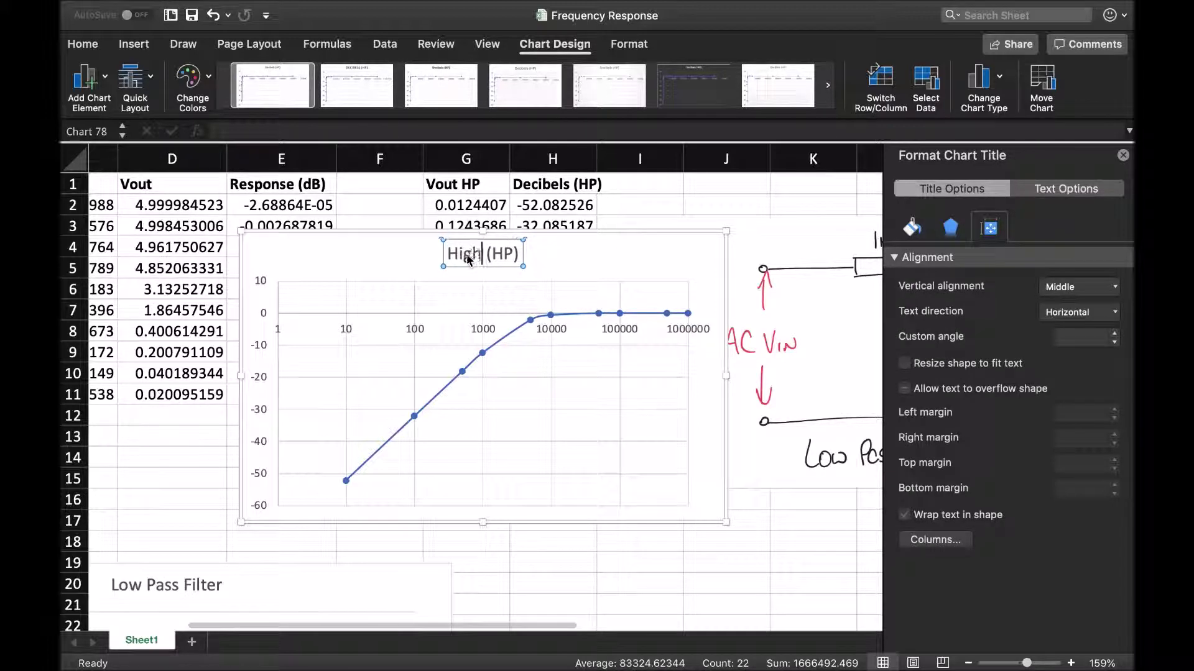
key("BackSpace")
type("Pass Filte")
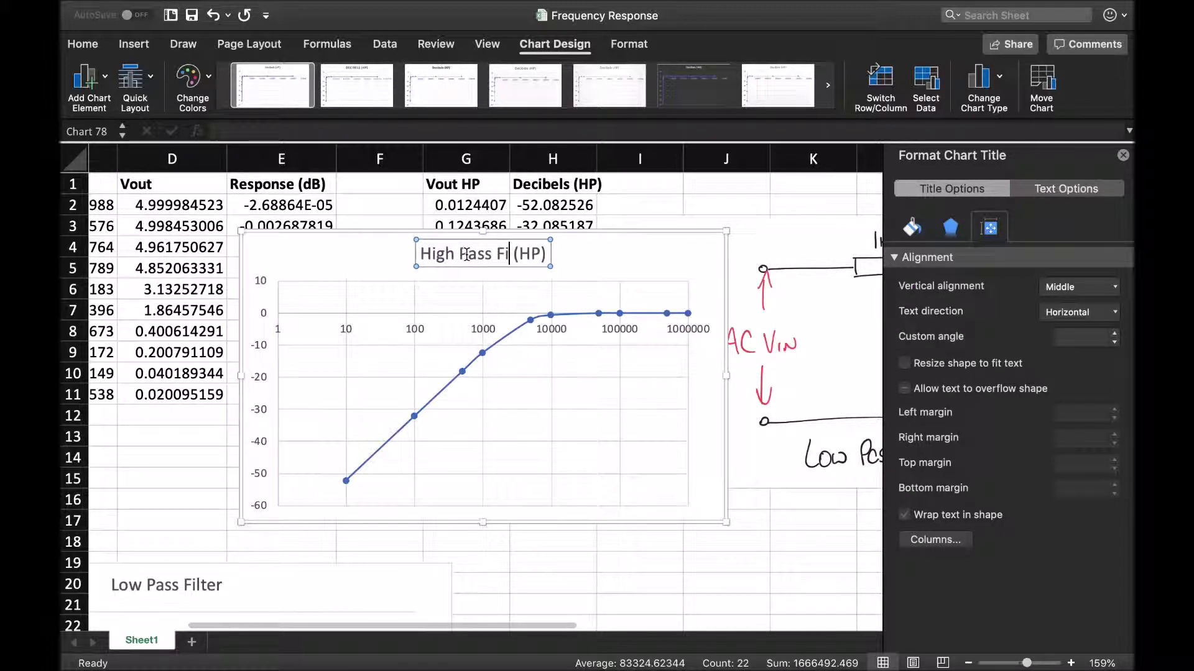
type("r")
key("BackSpace")
key("BackSpace")
key("BackSpace")
key("BackSpace")
key("BackSpace")
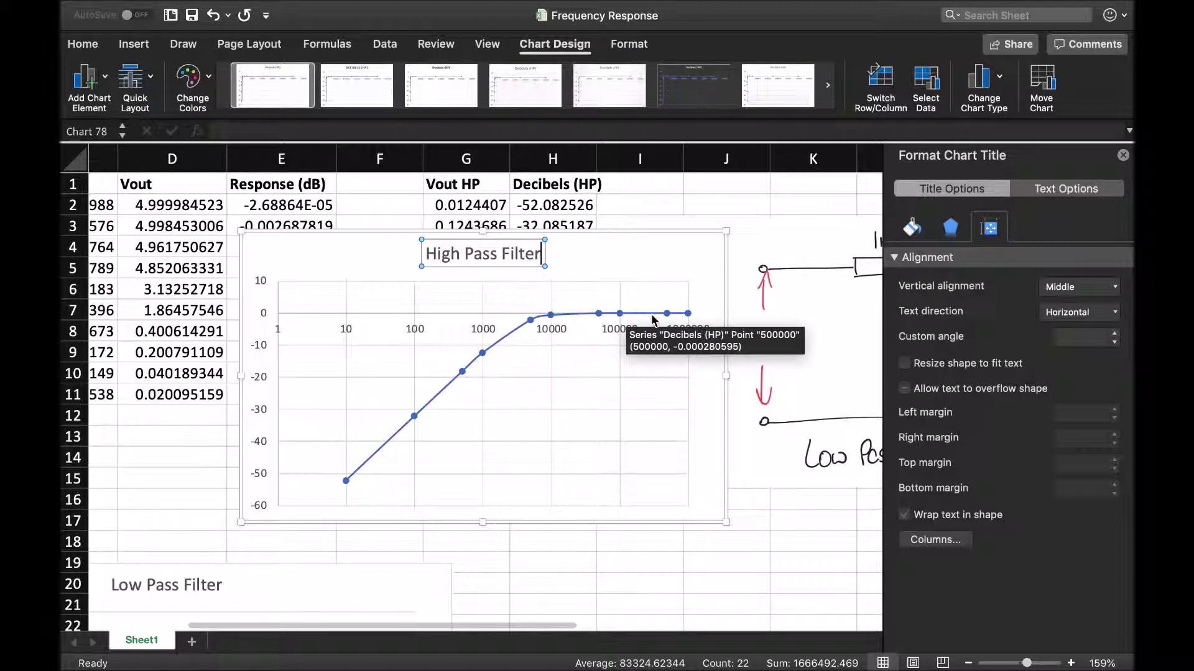
left_click(688, 245)
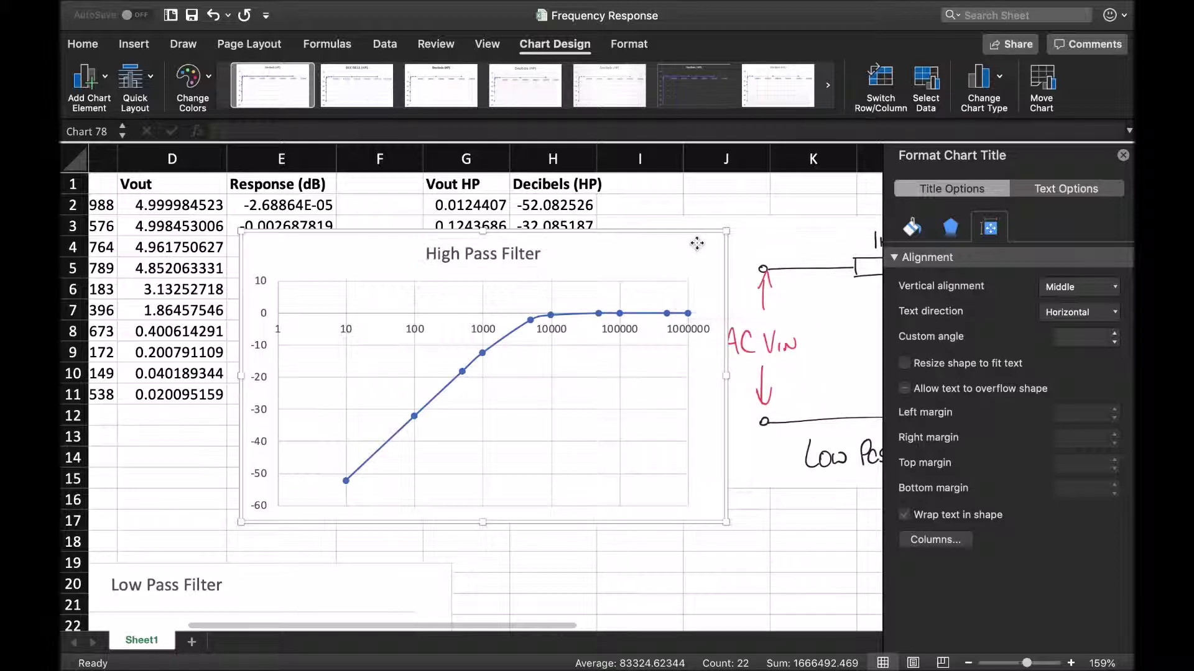
Move the High Pass Filter chart below the data table to about row 20, overlapping the right part of the Low Pass Filter chart
left_click_drag(671, 249, 577, 286)
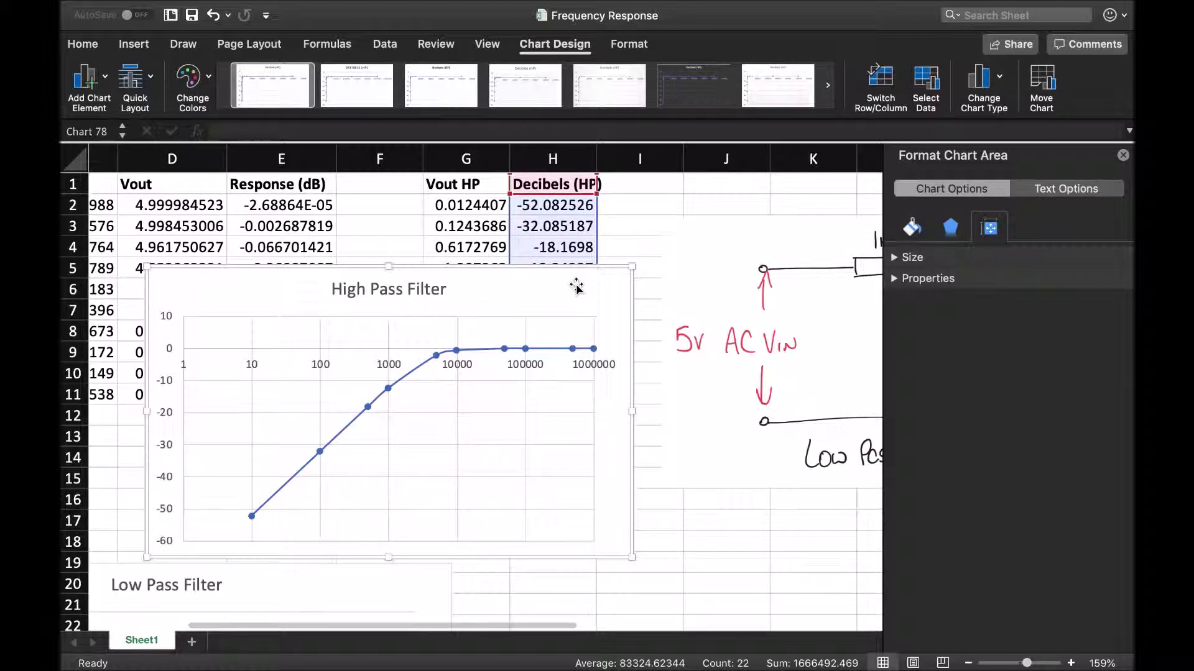
scroll(577, 286, "left", 5)
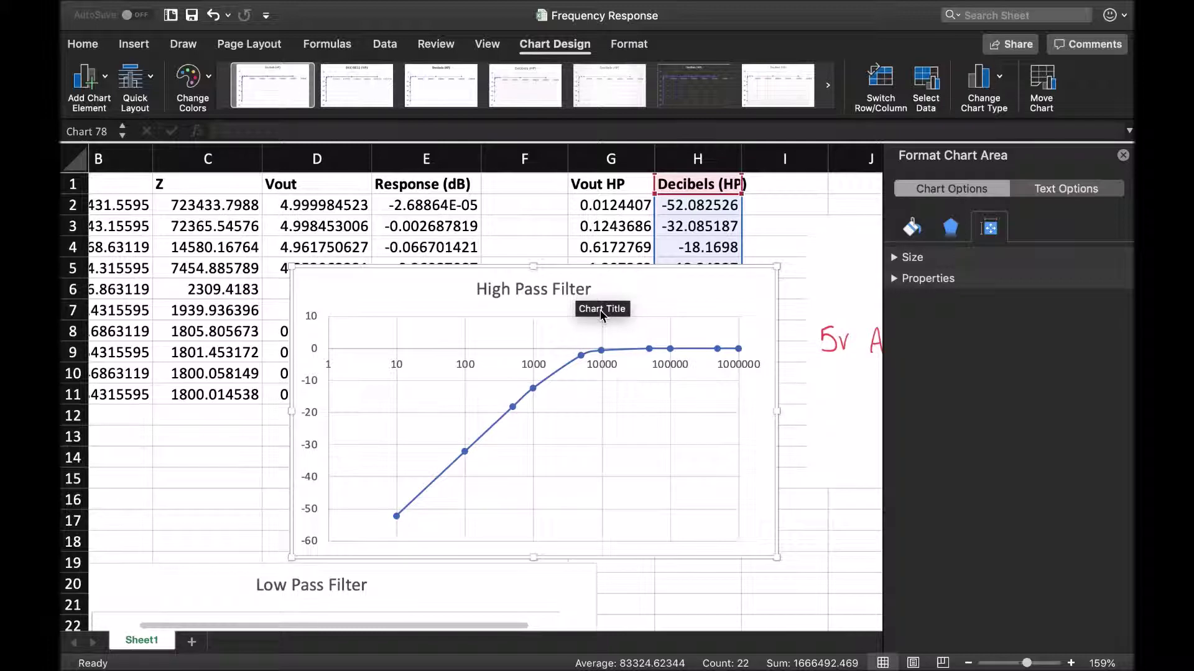
scroll(659, 314, "left", 3)
scroll(659, 315, "down", 8)
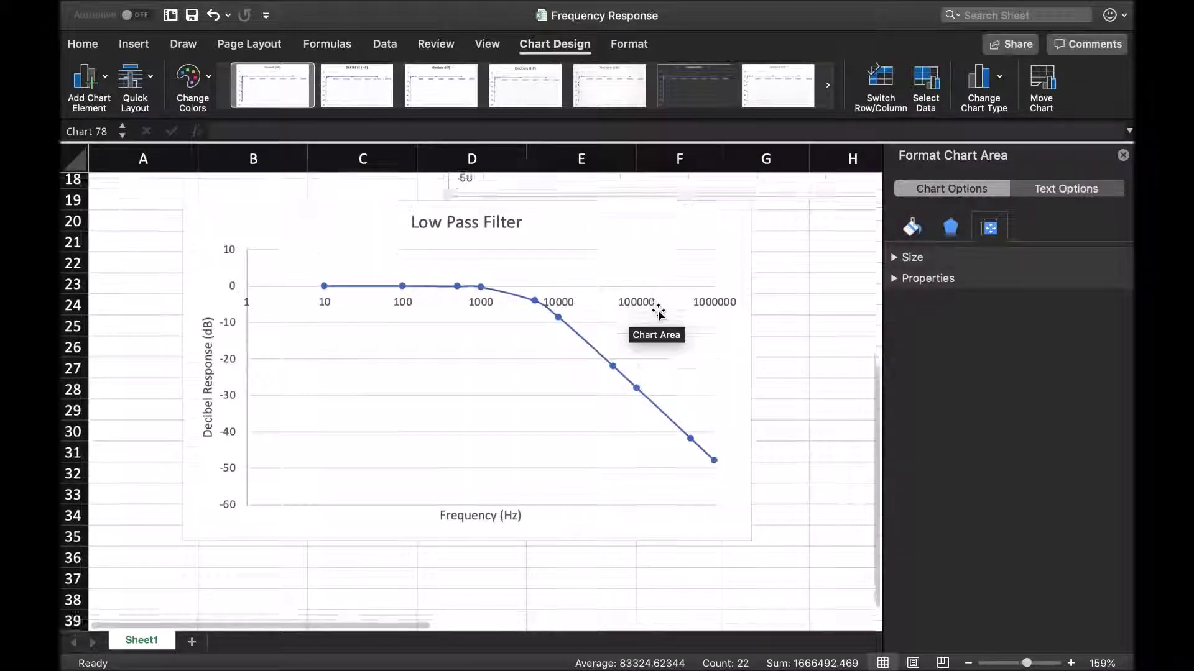
scroll(659, 314, "down", 2)
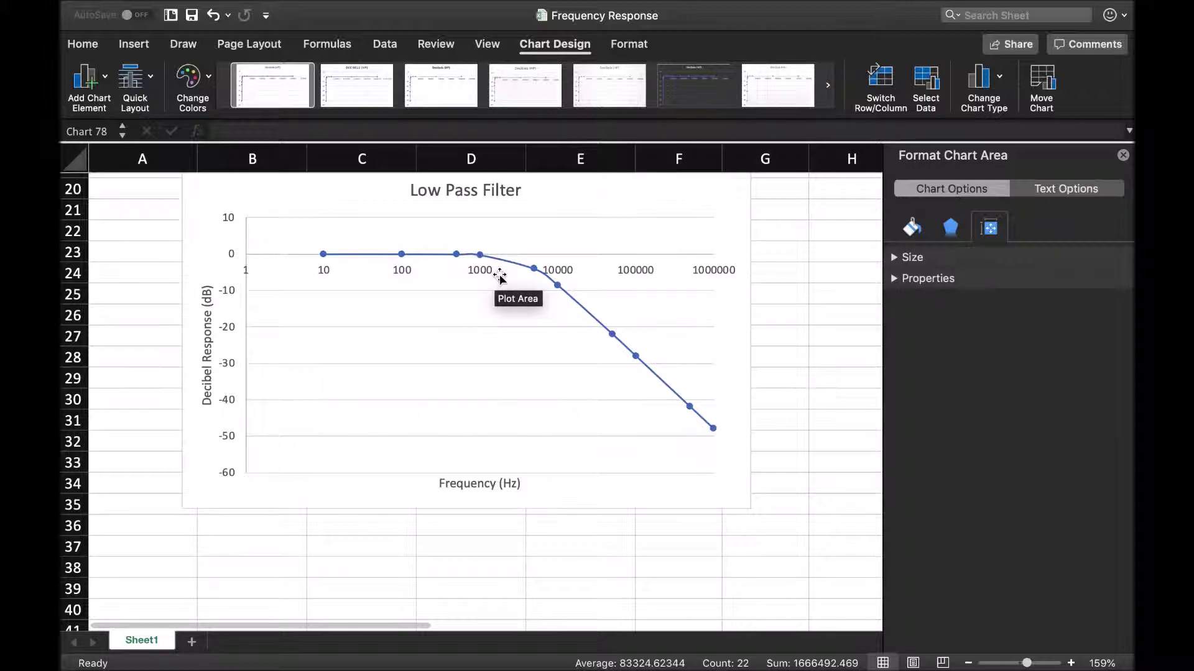
scroll(501, 278, "up", 10)
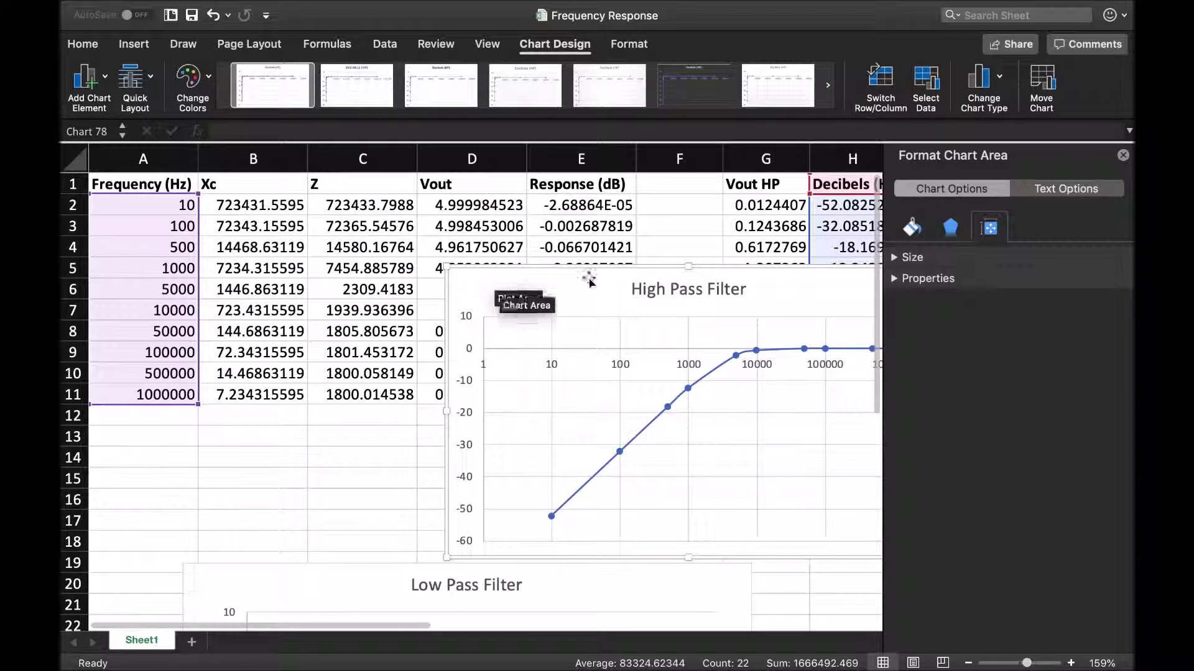
left_click_drag(589, 287, 672, 586)
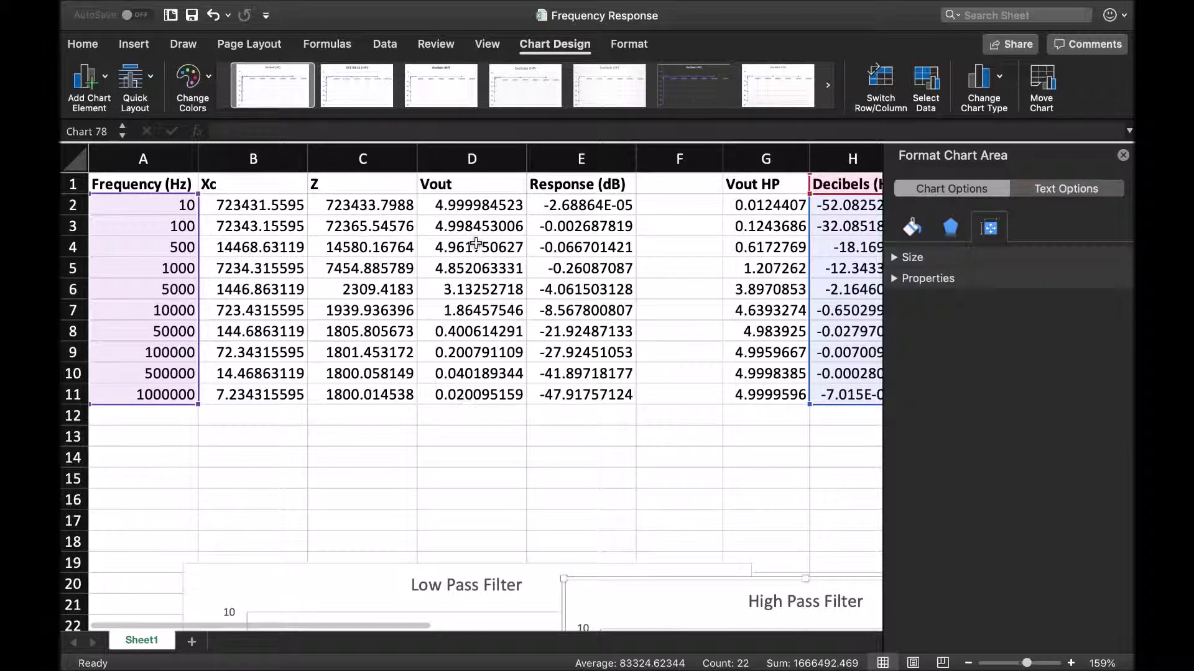
scroll(556, 228, "down", 5)
scroll(556, 229, "down", 3)
scroll(556, 229, "down", 1)
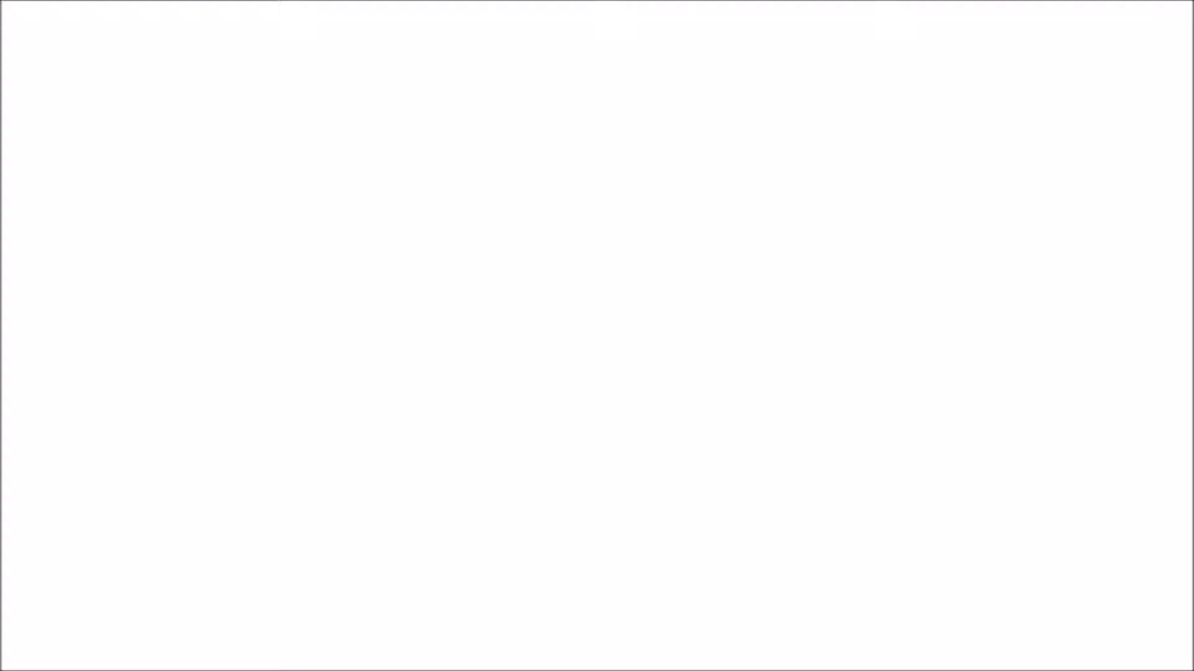